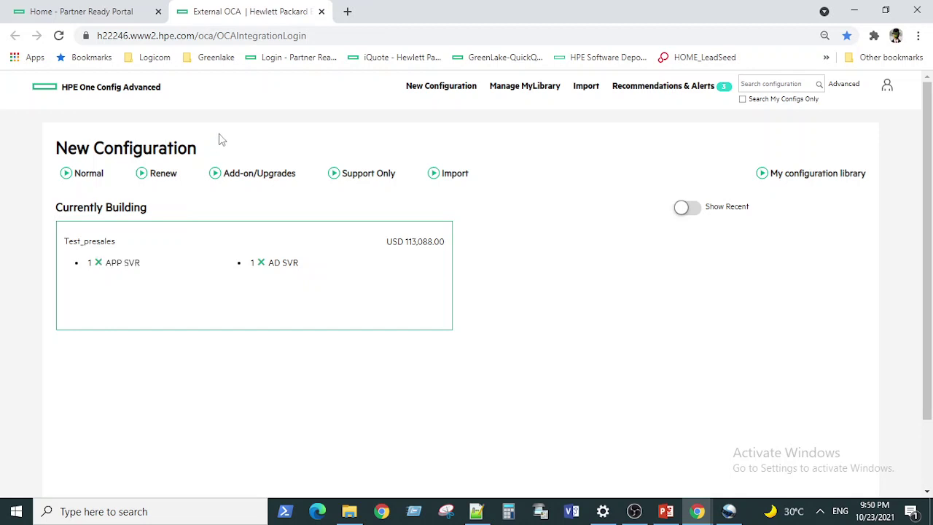
# Open the Test_presales configuration that is currently being built
pyautogui.click(51, 87)
pyautogui.click(88, 243)
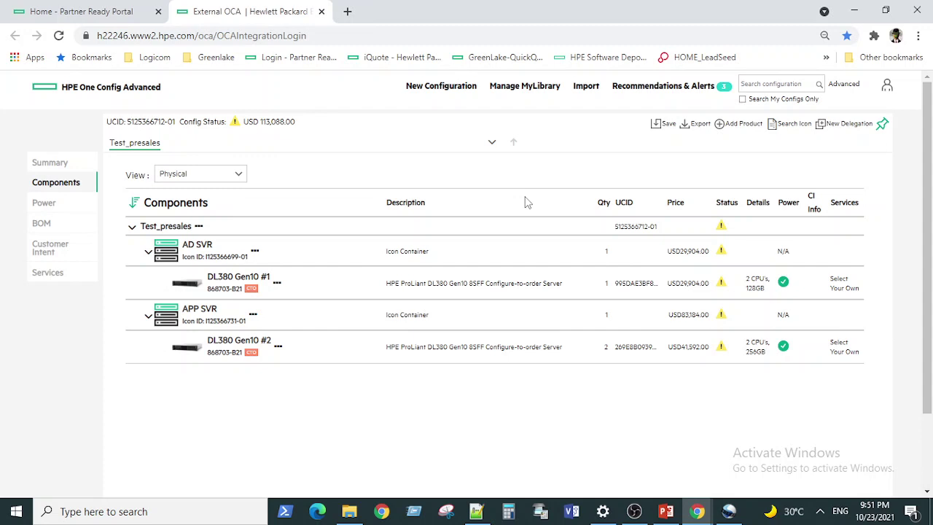
pyautogui.click(222, 283)
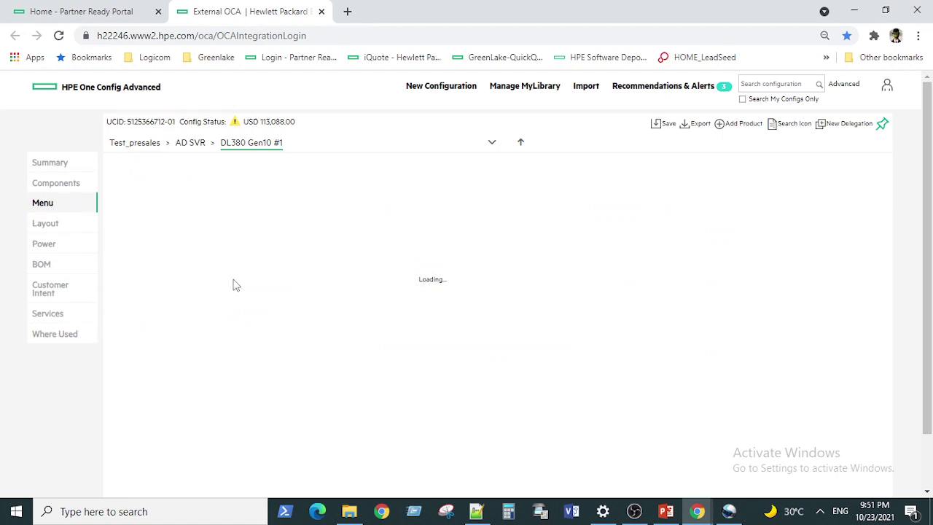
pyautogui.click(135, 143)
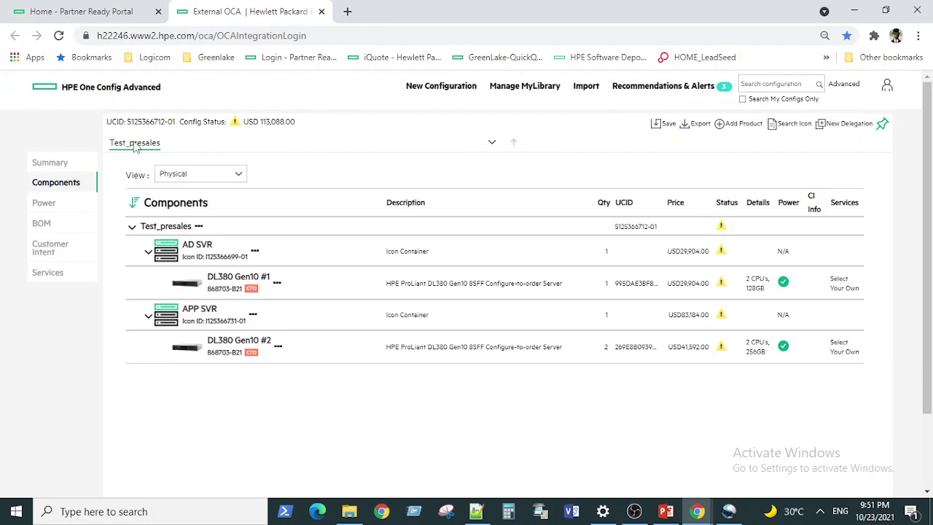
pyautogui.click(254, 250)
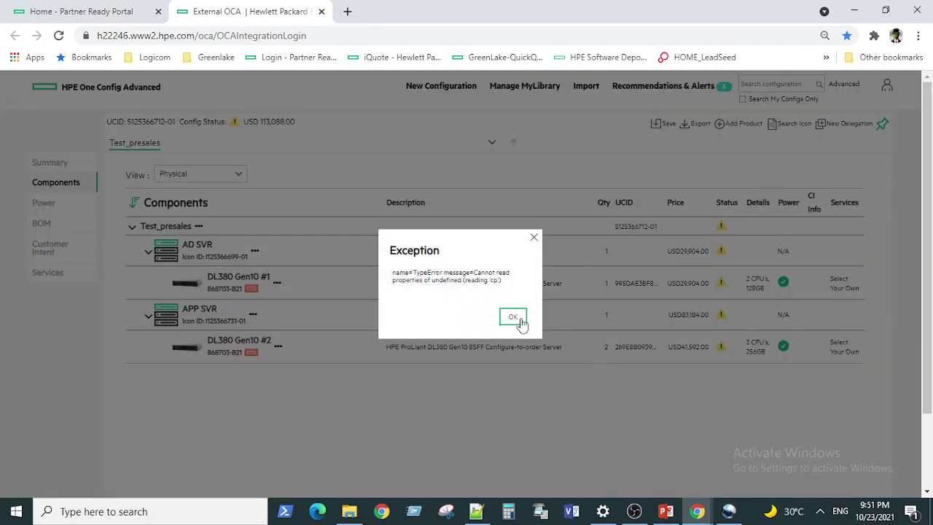
pyautogui.click(515, 317)
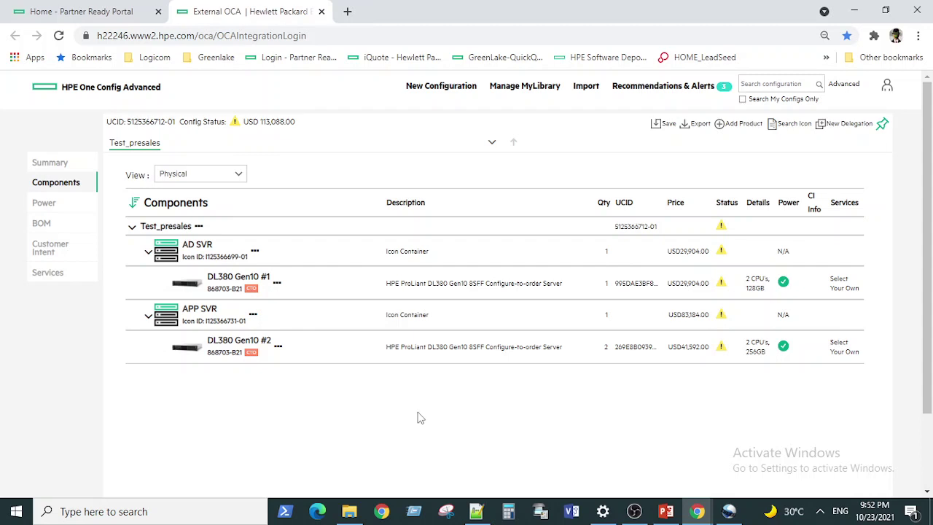
# Open the DL380 Gen10 #1 server under AD SVR and hide its category shortcuts
pyautogui.click(233, 283)
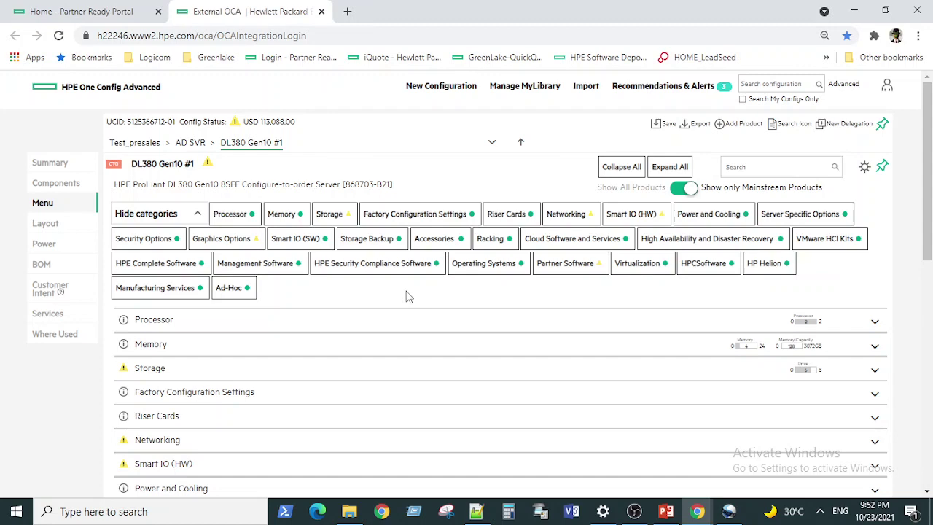
pyautogui.click(149, 214)
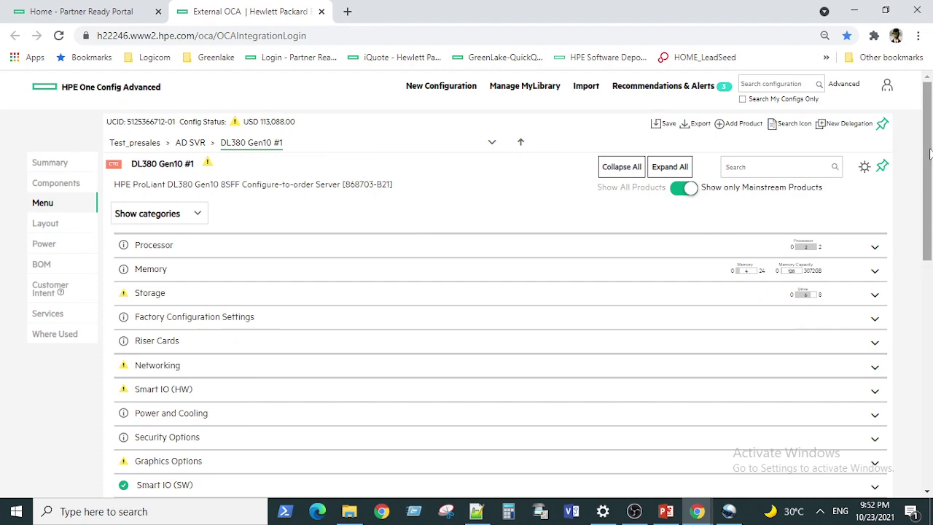
# Review the selected primary and additional processors of DL380 Gen10 #1, and collapse all sections again
pyautogui.scroll(-2, 931, 162)
pyautogui.scroll(1, 931, 162)
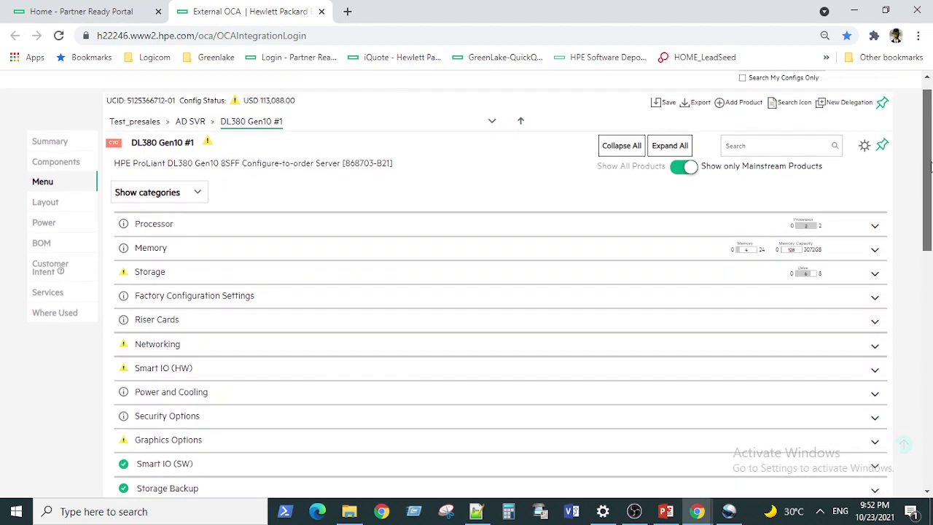
pyautogui.click(237, 226)
pyautogui.scroll(-1, 474, 312)
pyautogui.scroll(-3, 475, 307)
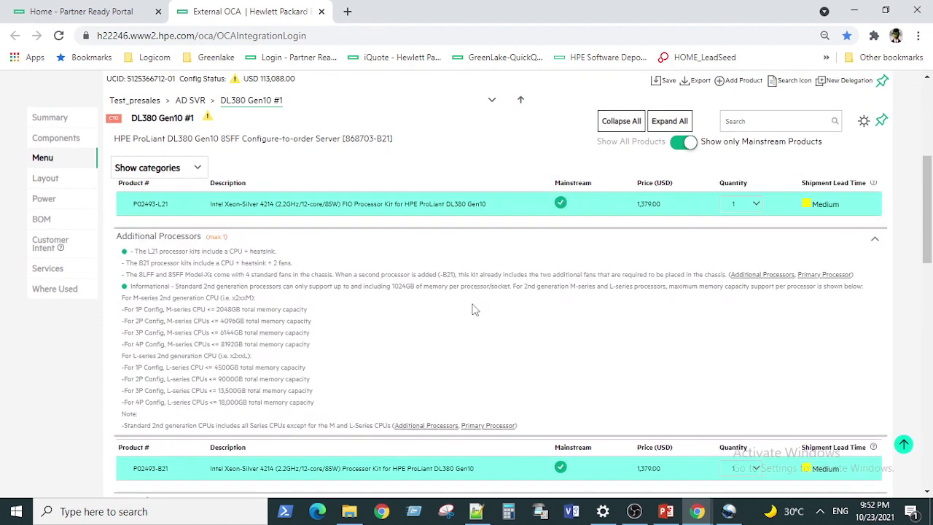
pyautogui.scroll(2, 496, 304)
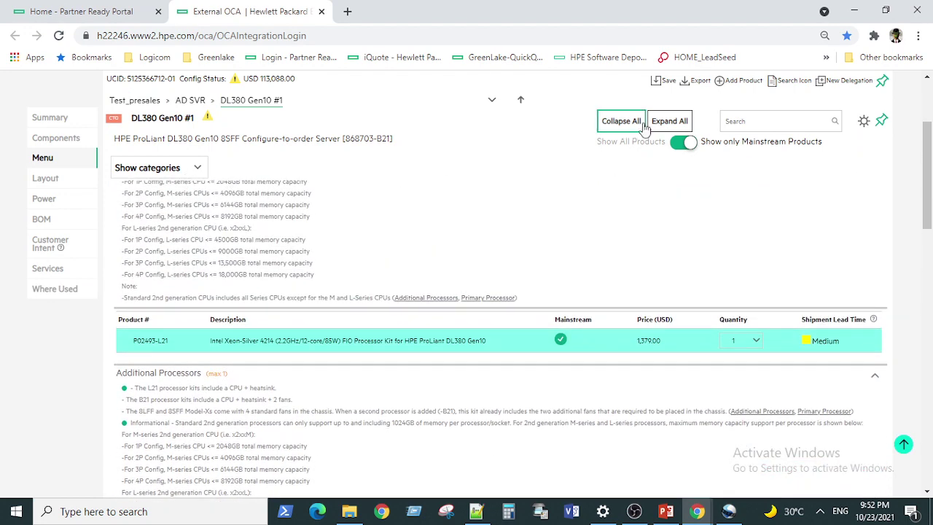
pyautogui.click(621, 124)
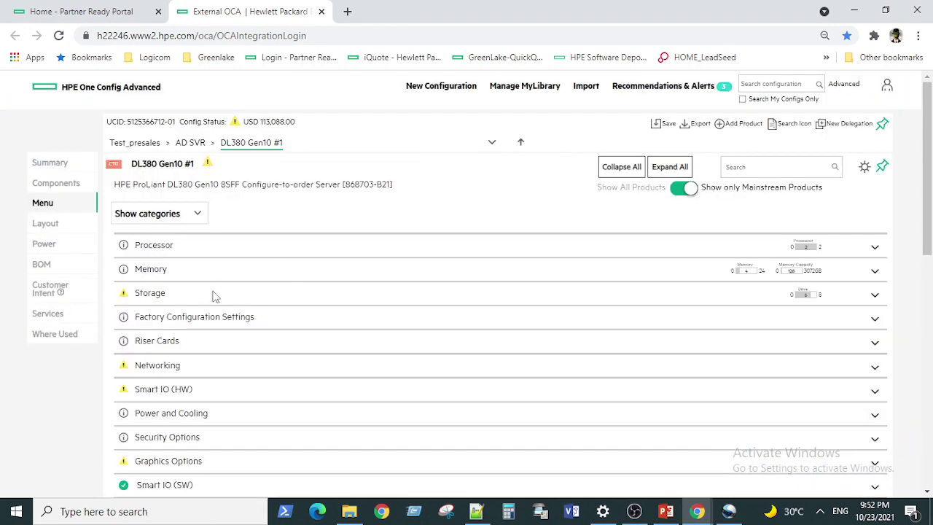
# Look through the Storage and Riser Cards product lists of the server, closing each section after viewing it
pyautogui.click(215, 296)
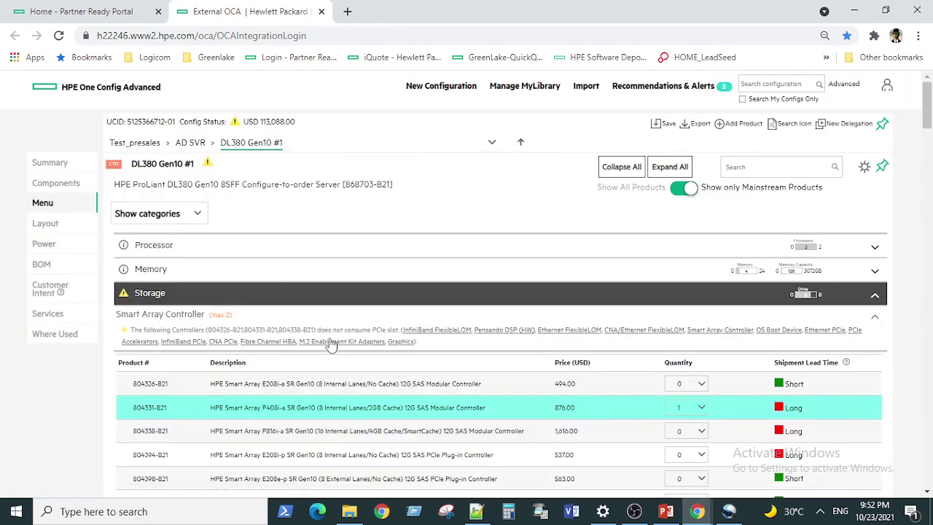
pyautogui.click(268, 295)
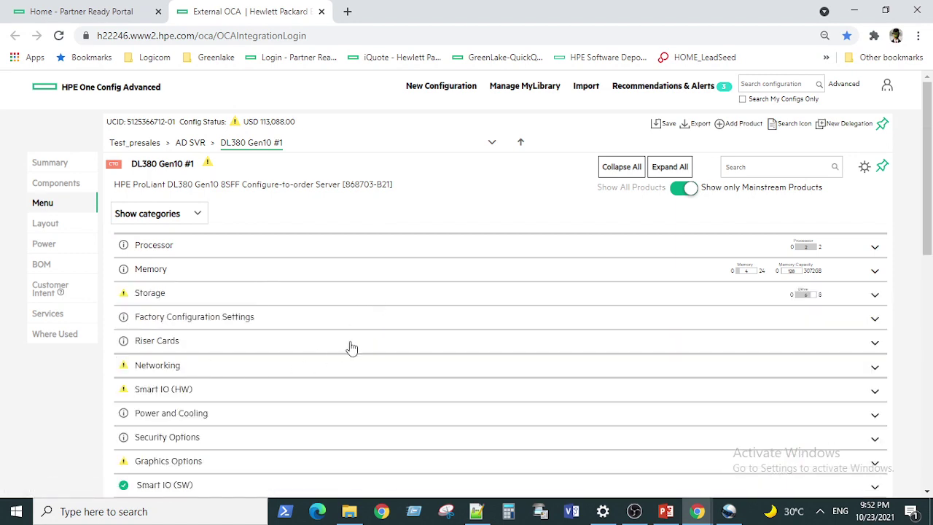
pyautogui.moveTo(928, 154)
pyautogui.mouseDown()
pyautogui.moveTo(928, 170)
pyautogui.moveTo(930, 137)
pyautogui.mouseUp()
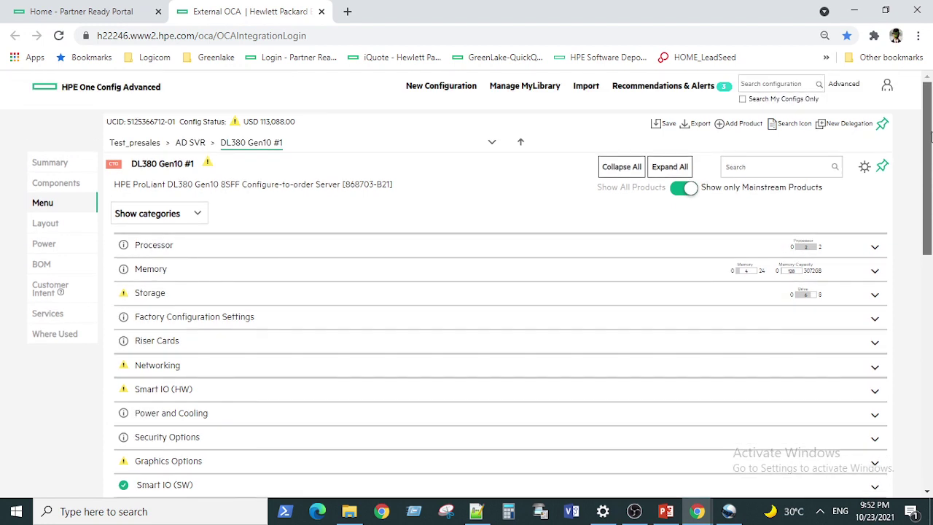
pyautogui.click(196, 341)
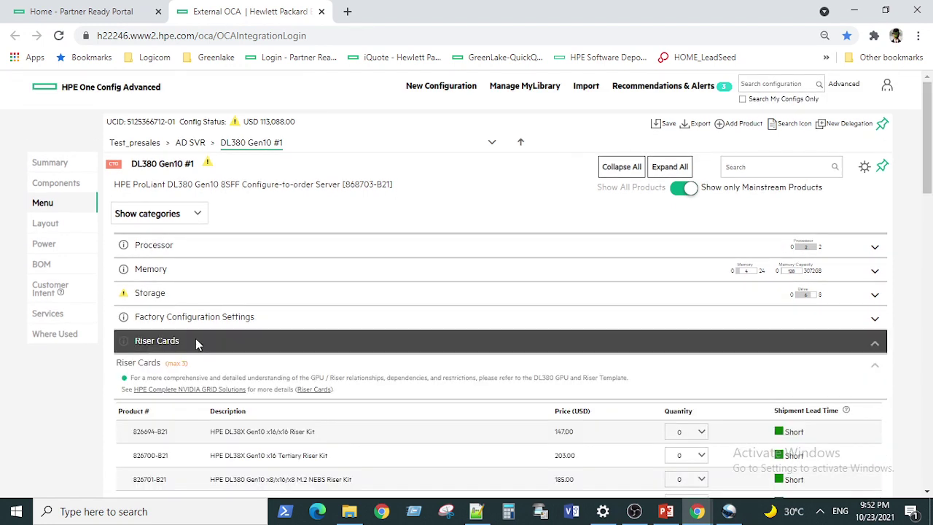
pyautogui.scroll(-2, 449, 280)
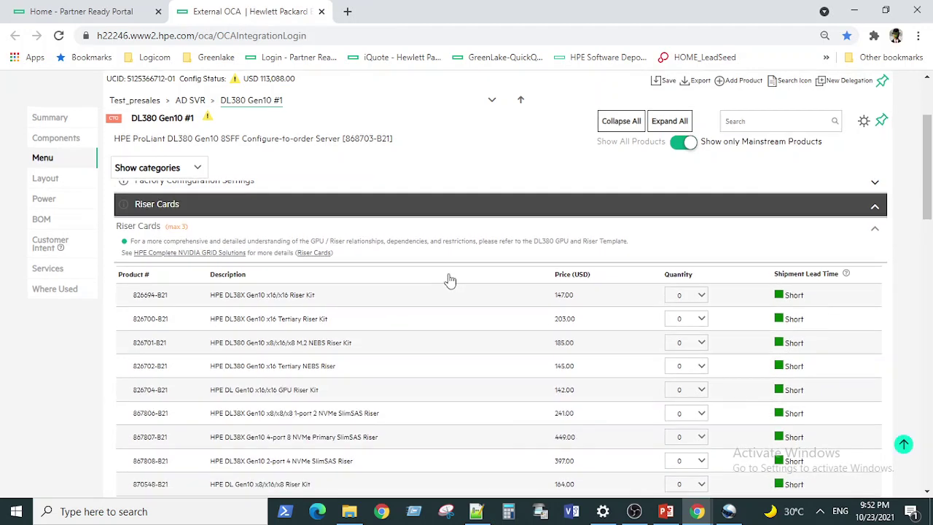
pyautogui.click(461, 209)
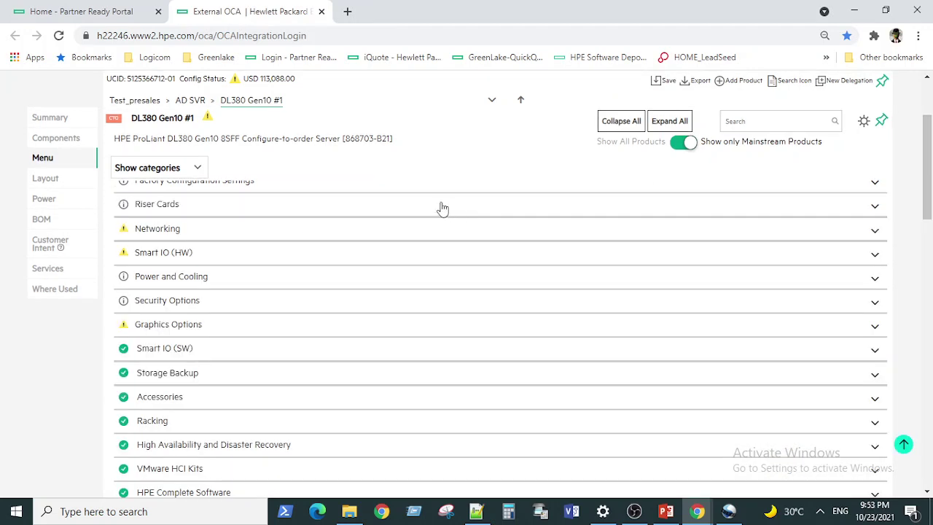
pyautogui.scroll(2, 445, 324)
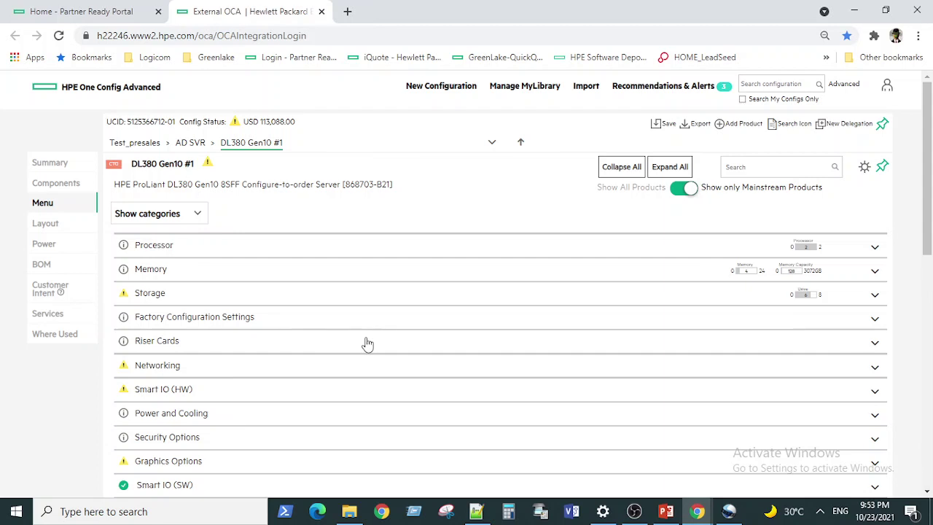
# Remove the HPE DL380G10 Standard Riser from the Riser Cards by setting its quantity to 0
pyautogui.click(368, 344)
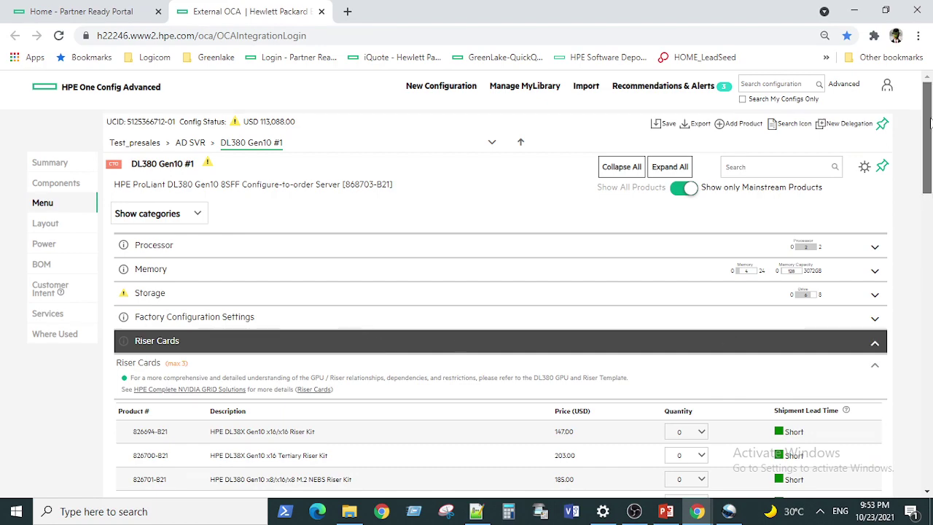
pyautogui.moveTo(929, 115); pyautogui.dragTo(928, 235)
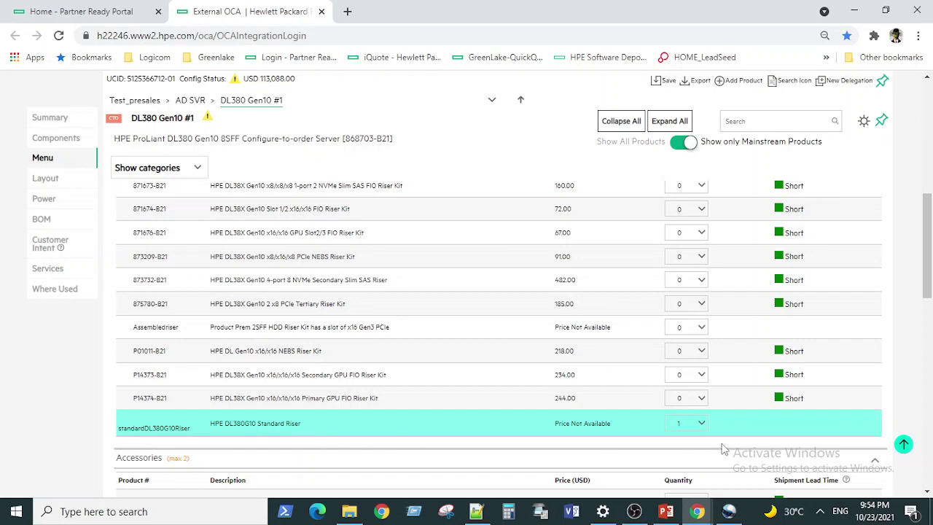
pyautogui.click(696, 422)
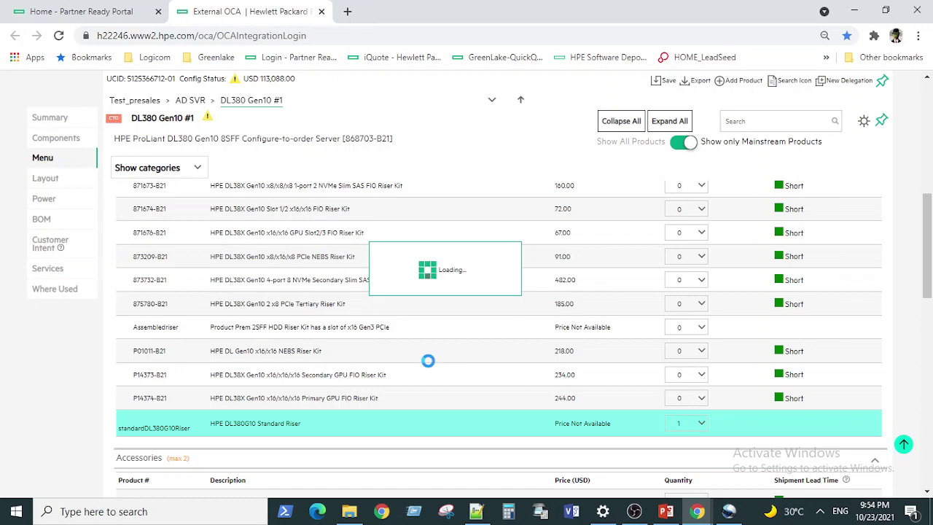
# Set the quantity of the HPE DL38X Gen10 x16/x16/x16 Primary GPU FIO Riser Kit (P14374-B21) to 1
pyautogui.scroll(-2, 428, 360)
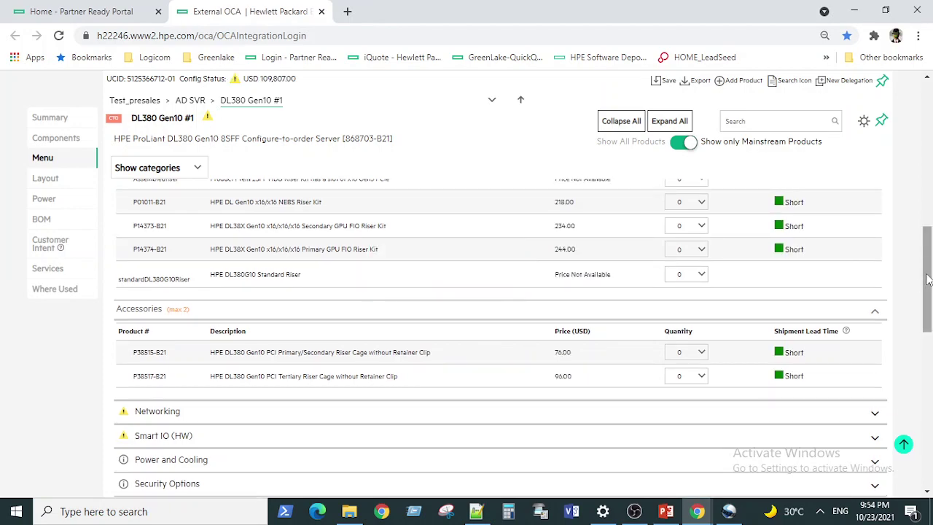
pyautogui.moveTo(928, 280); pyautogui.dragTo(930, 231)
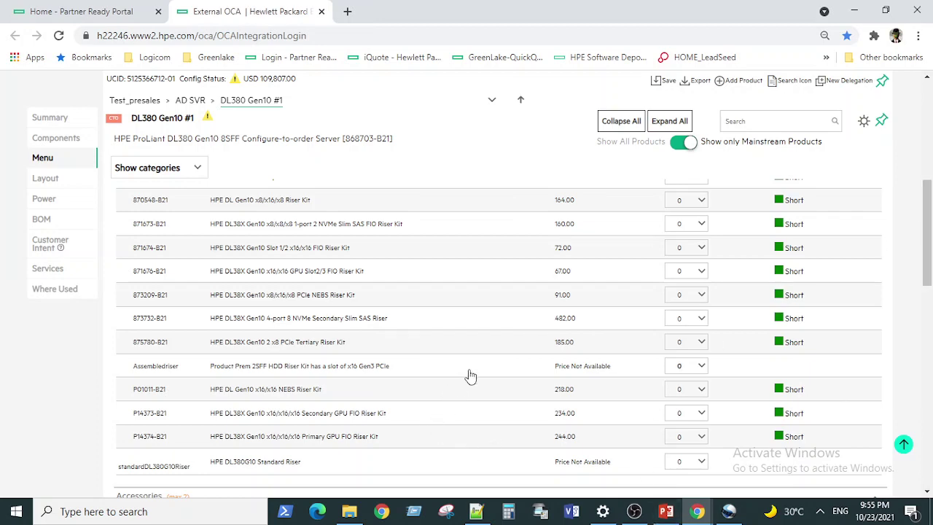
pyautogui.scroll(1, 469, 372)
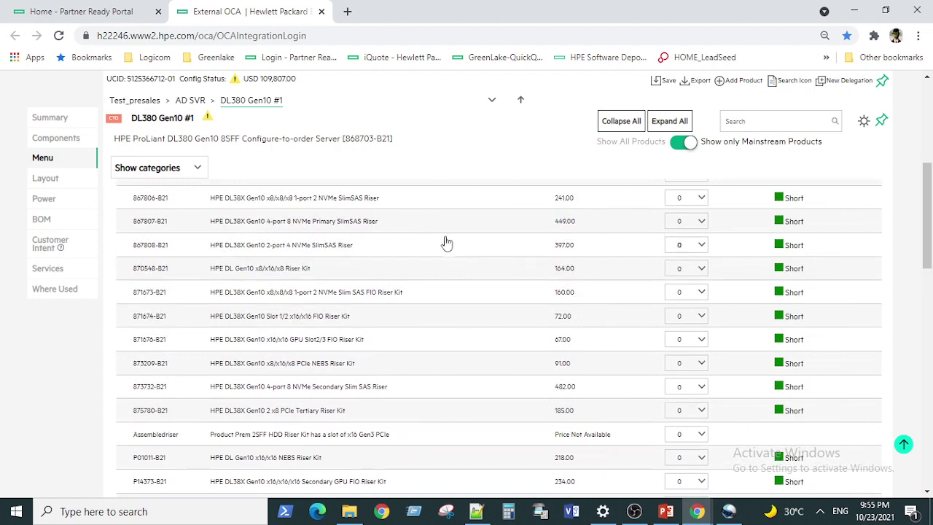
pyautogui.scroll(3, 444, 241)
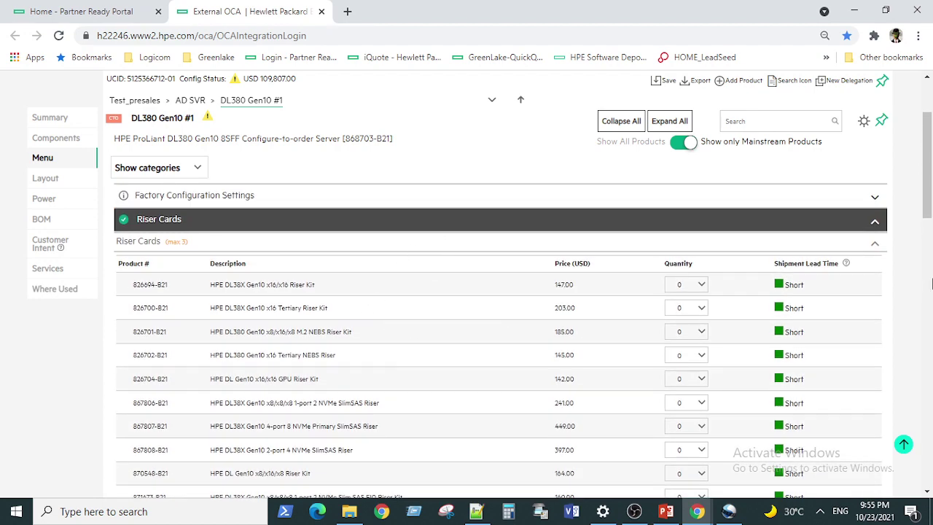
pyautogui.scroll(-1, 929, 213)
pyautogui.moveTo(930, 213); pyautogui.dragTo(929, 272)
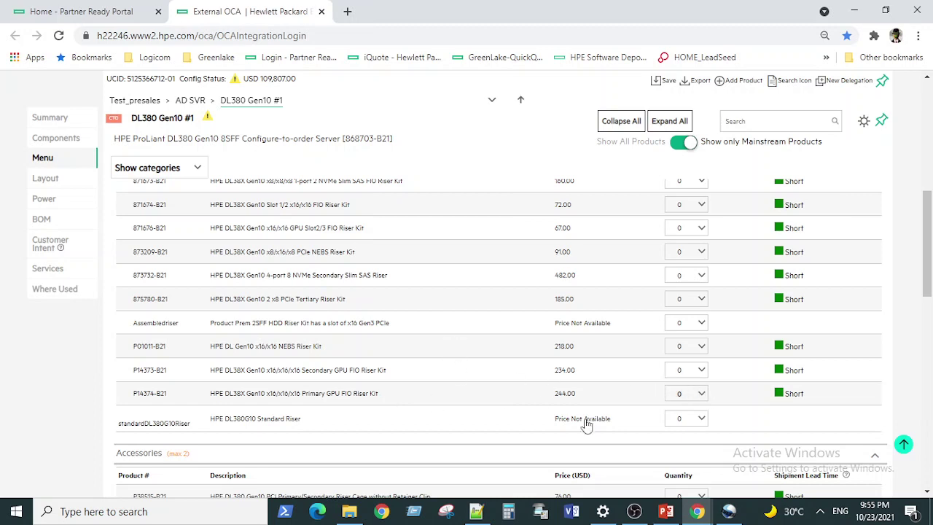
pyautogui.click(696, 392)
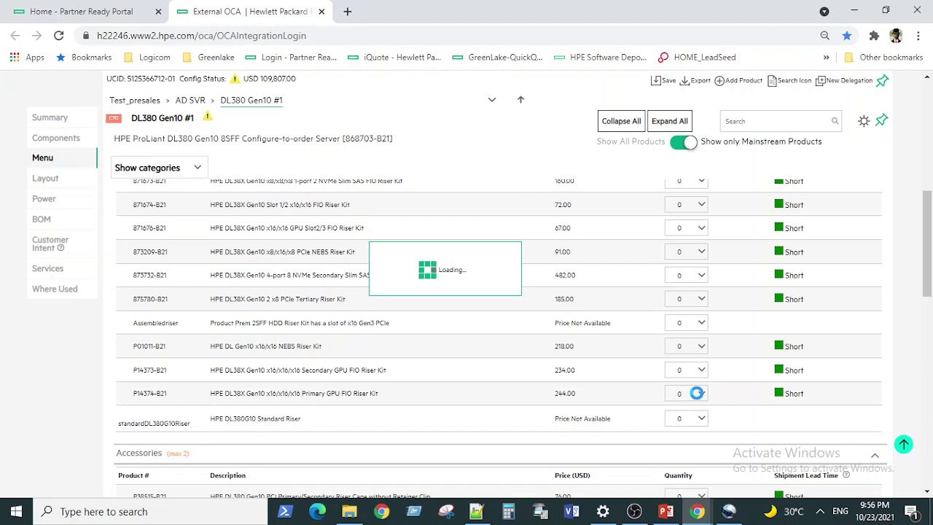
# Read the Riser Cards rules on the minimum number and supported models of GPUs per GPU riser
pyautogui.scroll(-2, 696, 393)
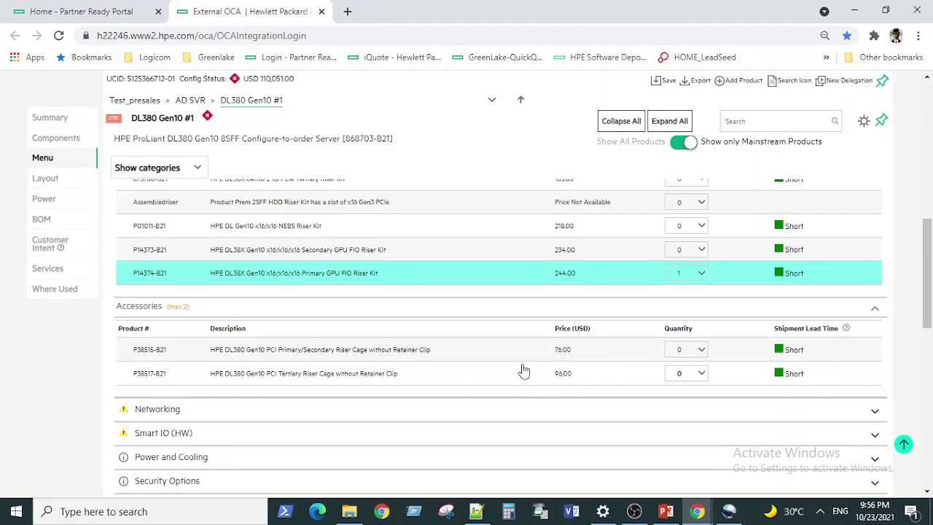
pyautogui.moveTo(925, 307); pyautogui.dragTo(920, 194)
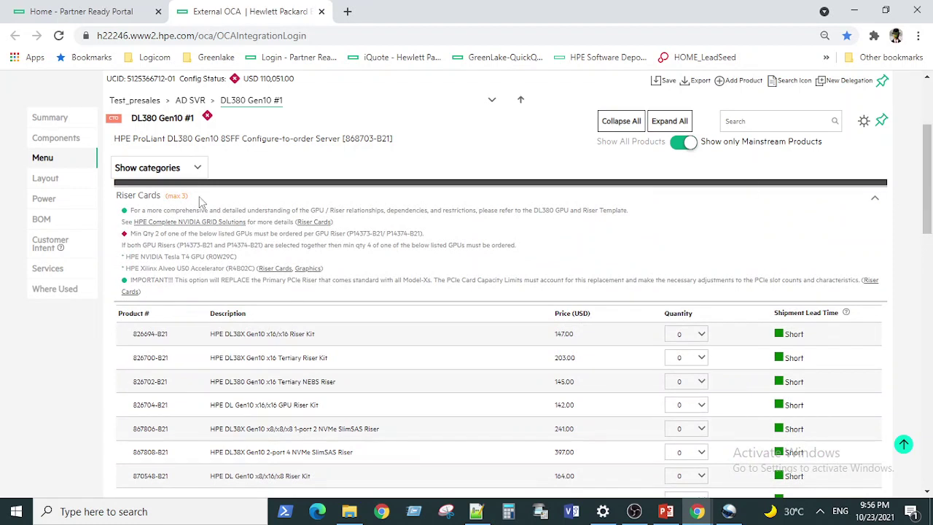
pyautogui.moveTo(130, 233); pyautogui.dragTo(336, 235)
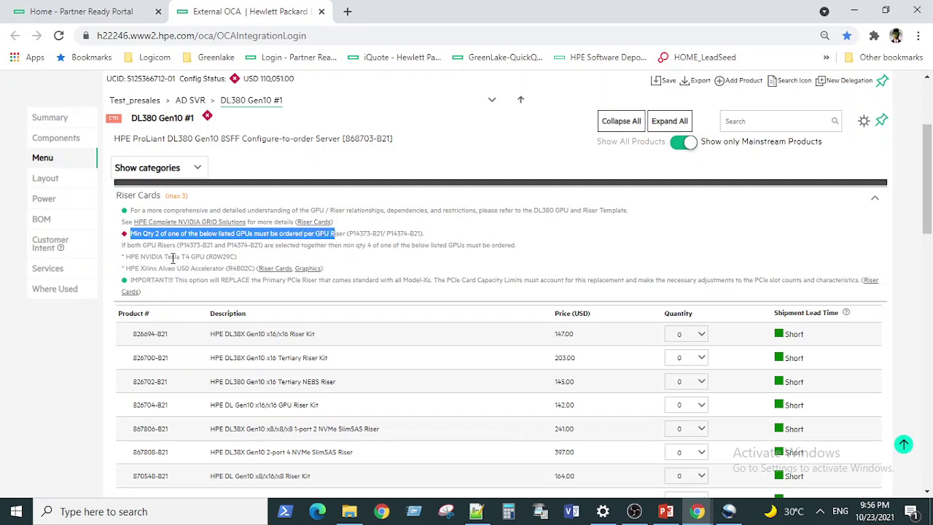
pyautogui.moveTo(164, 256); pyautogui.dragTo(201, 259)
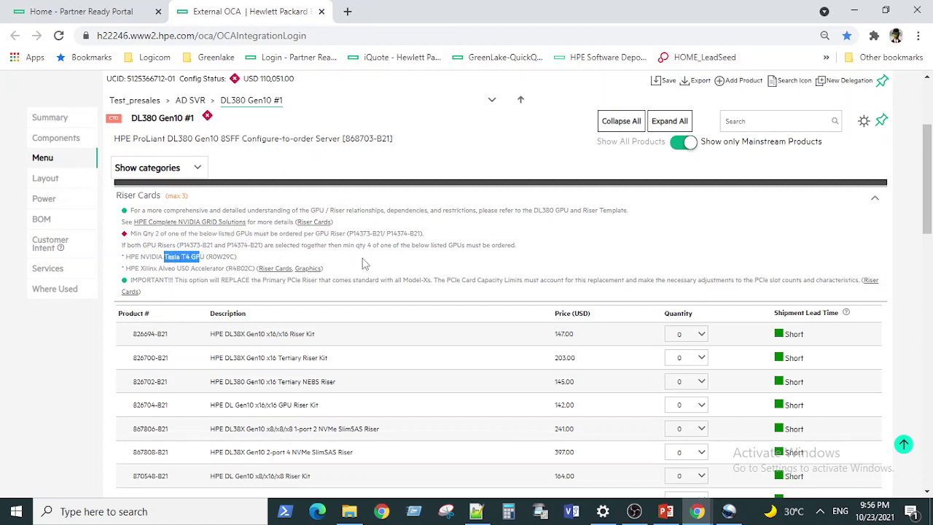
pyautogui.click(318, 245)
pyautogui.moveTo(121, 248); pyautogui.dragTo(455, 247)
pyautogui.click(306, 245)
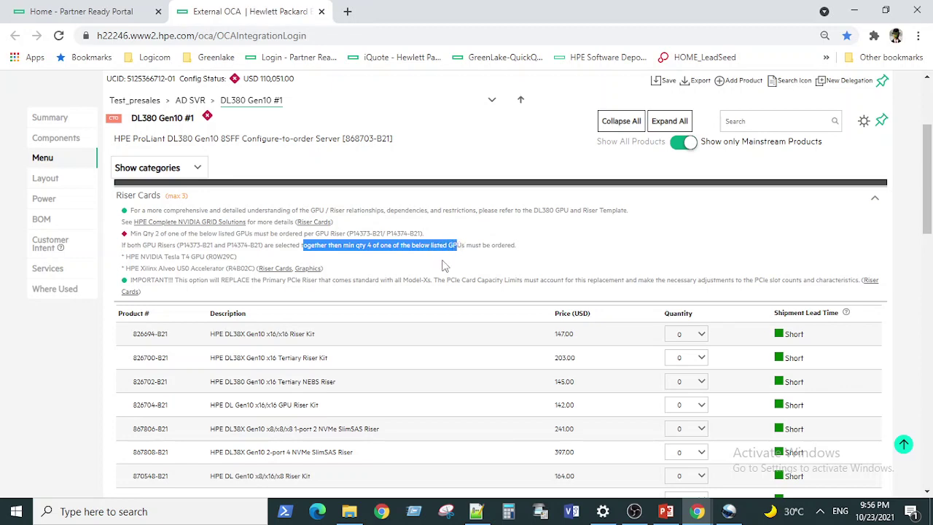
# In the Graphics Options, set the quantity of the NVIDIA T4 16GB Computational Accelerator for HPE (R0W29C) to 2
pyautogui.moveTo(931, 191); pyautogui.dragTo(931, 248)
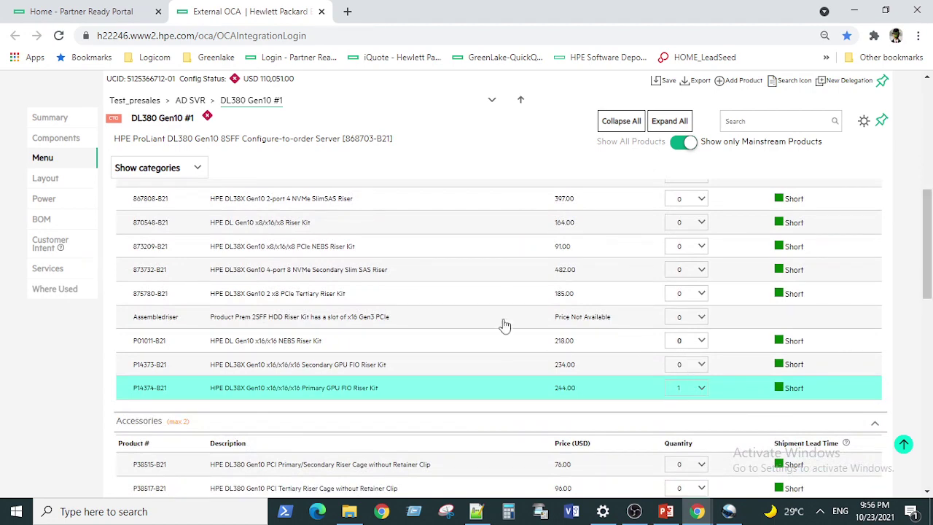
pyautogui.scroll(-3, 381, 298)
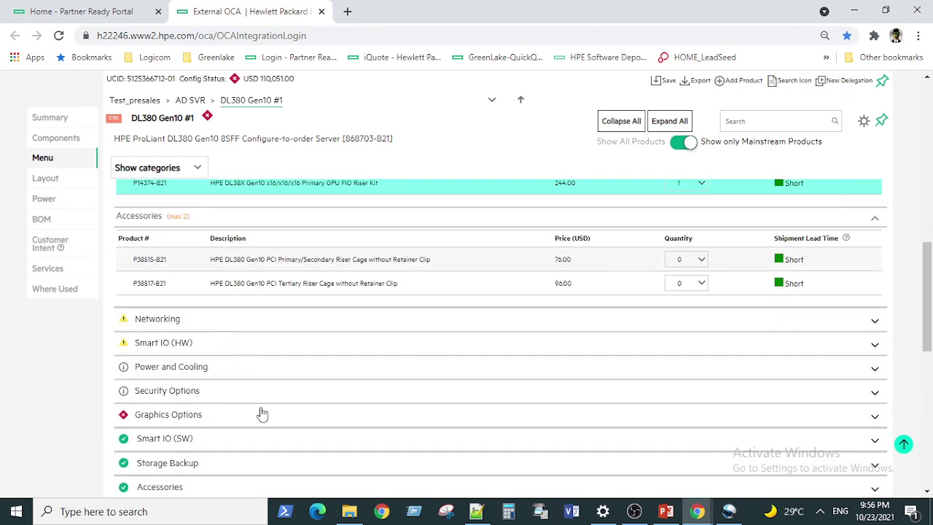
pyautogui.click(211, 418)
pyautogui.scroll(-2, 415, 299)
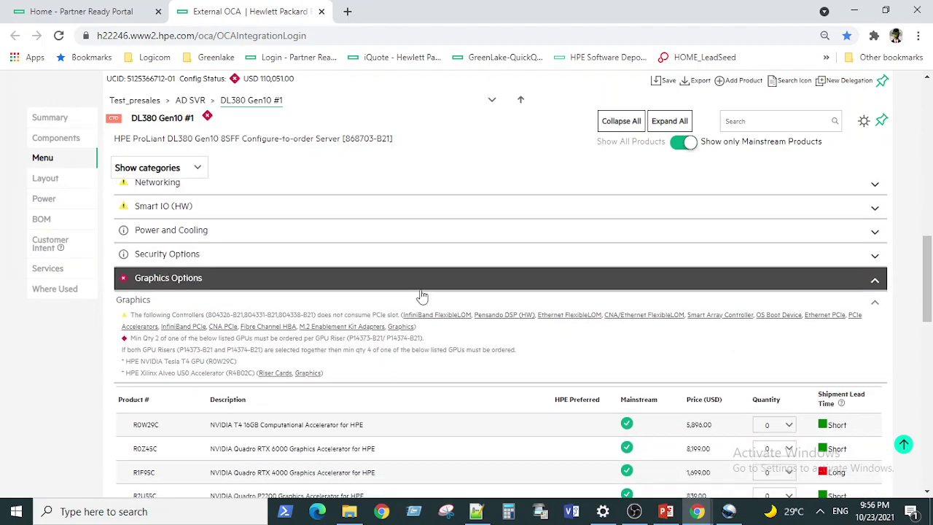
pyautogui.scroll(-1, 460, 297)
pyautogui.scroll(-2, 459, 298)
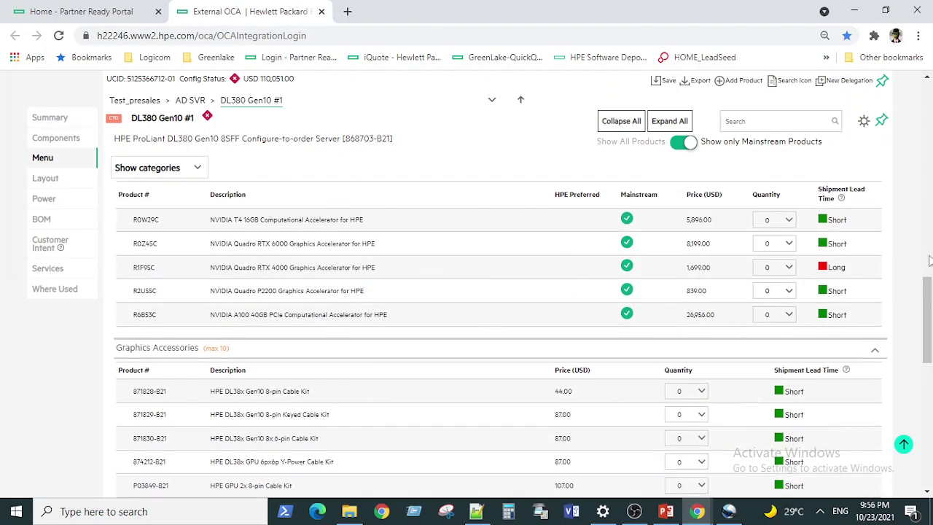
pyautogui.moveTo(928, 309); pyautogui.dragTo(930, 295)
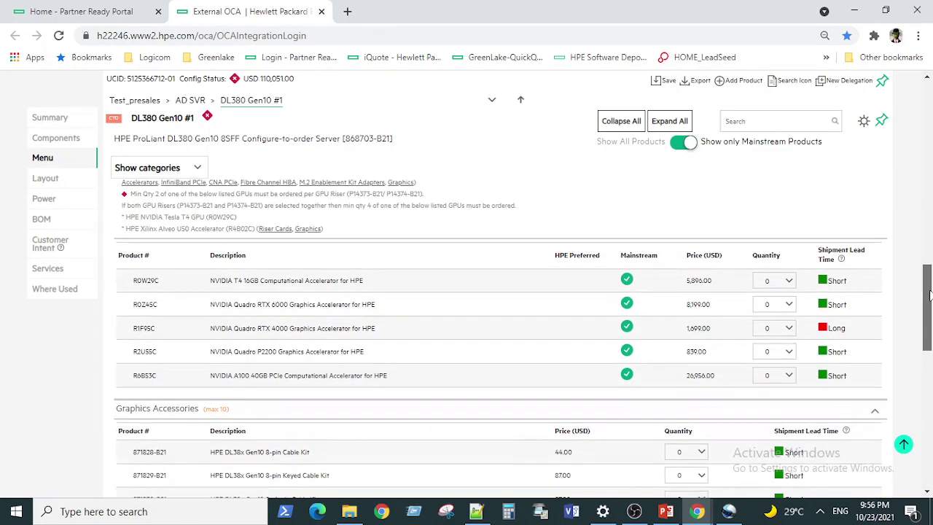
pyautogui.click(781, 283)
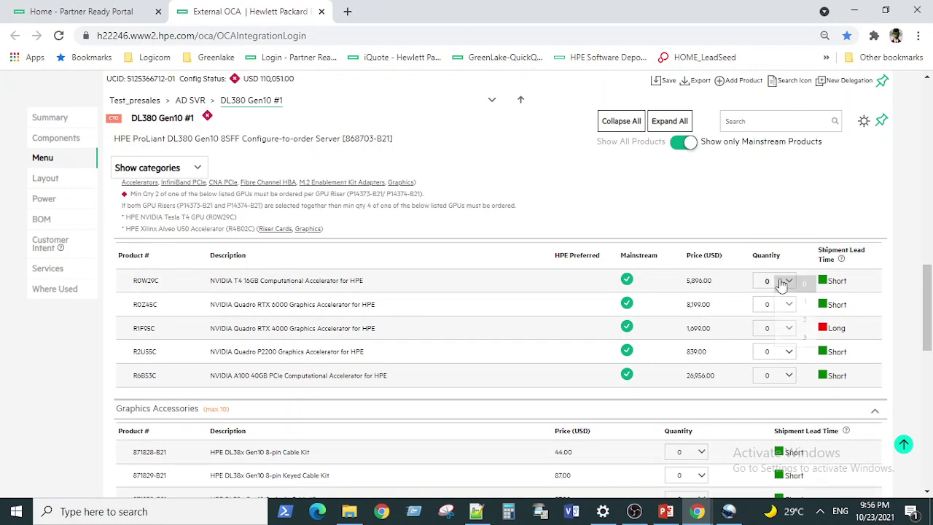
pyautogui.click(795, 322)
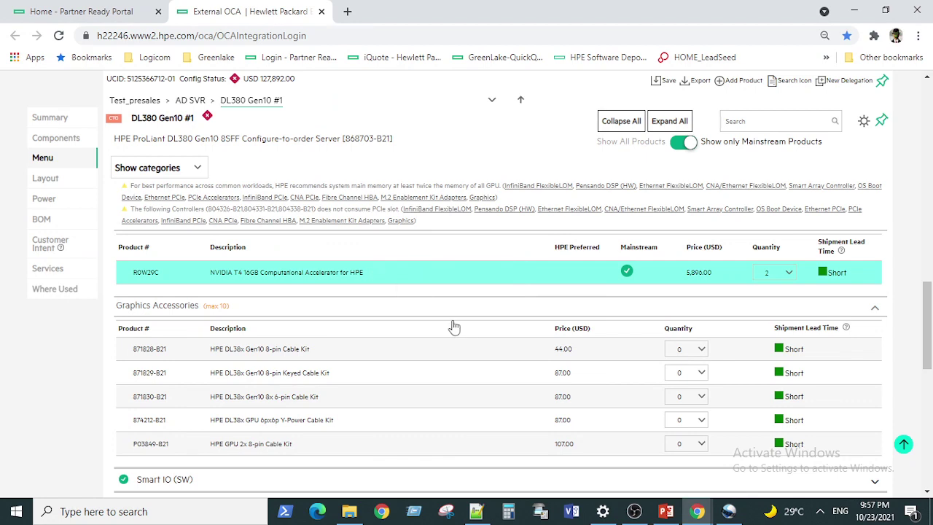
# Read the Graphics rule on the heatsink required by the selected accelerator and highlight the part number it names
pyautogui.scroll(1, 498, 375)
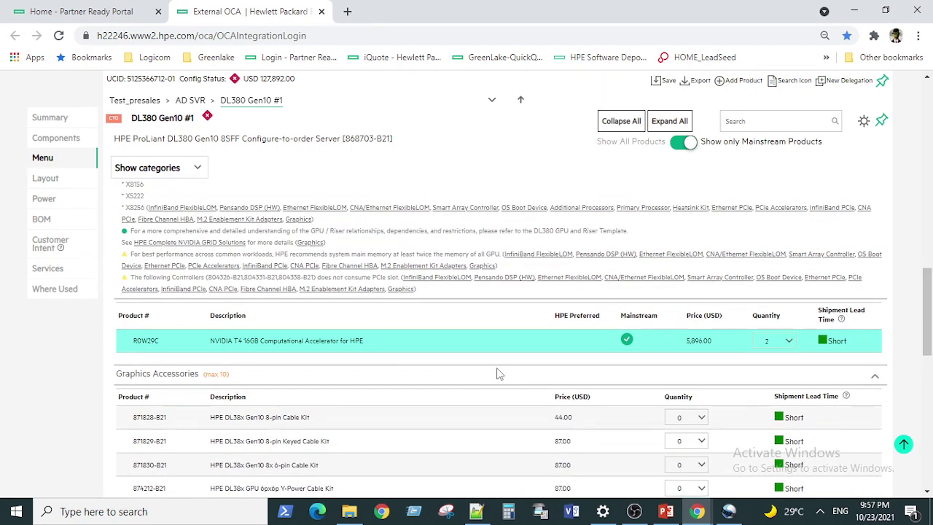
pyautogui.scroll(3, 498, 375)
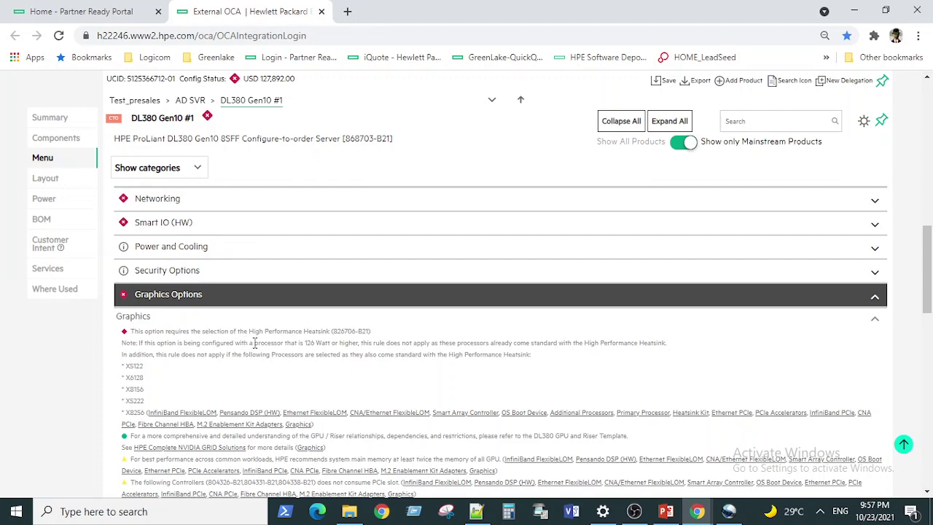
pyautogui.scroll(-3, 292, 341)
pyautogui.scroll(2, 313, 314)
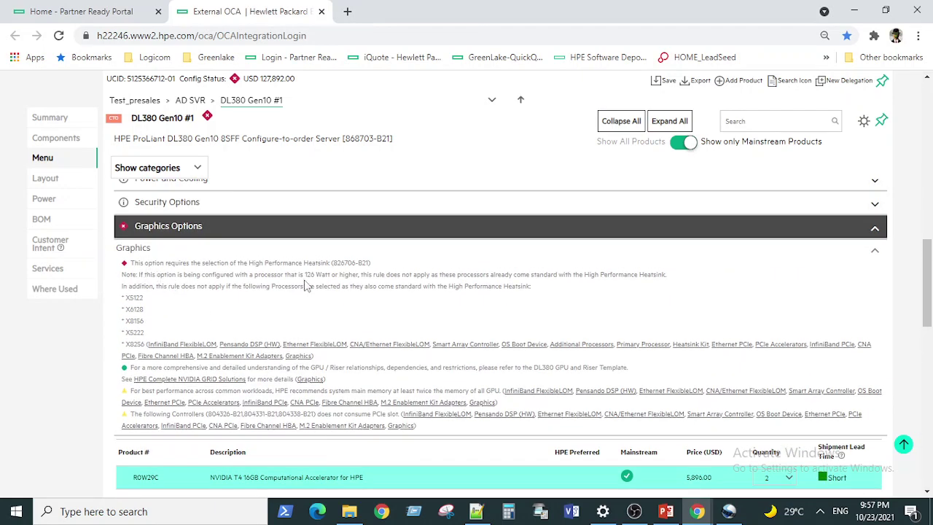
pyautogui.moveTo(140, 262); pyautogui.dragTo(370, 261)
pyautogui.click(359, 271)
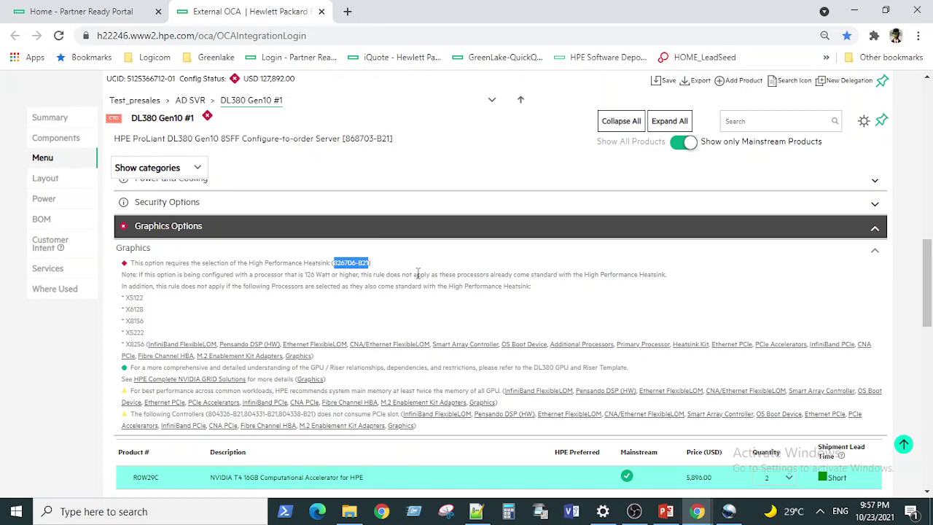
# Search the product menu for "heat sink", set the HPE DL380 Gen10 High Performance Heat Sink Kit (826706-B21) quantity to 1, and clear the search
pyautogui.click(758, 119)
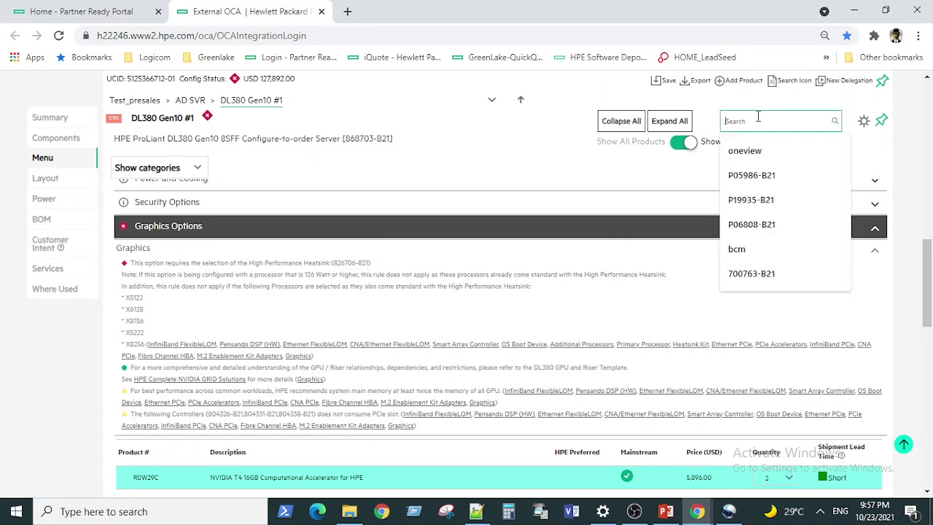
pyautogui.write('heat sink')
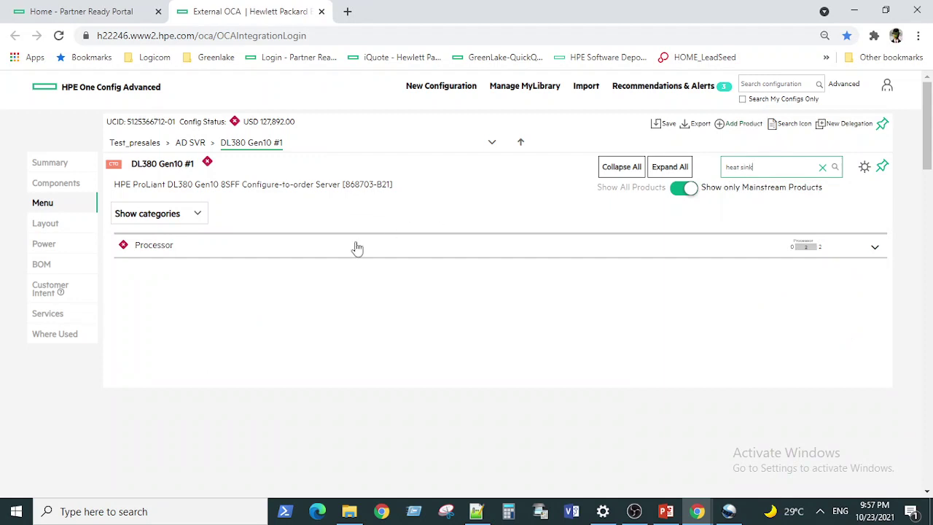
pyautogui.click(354, 245)
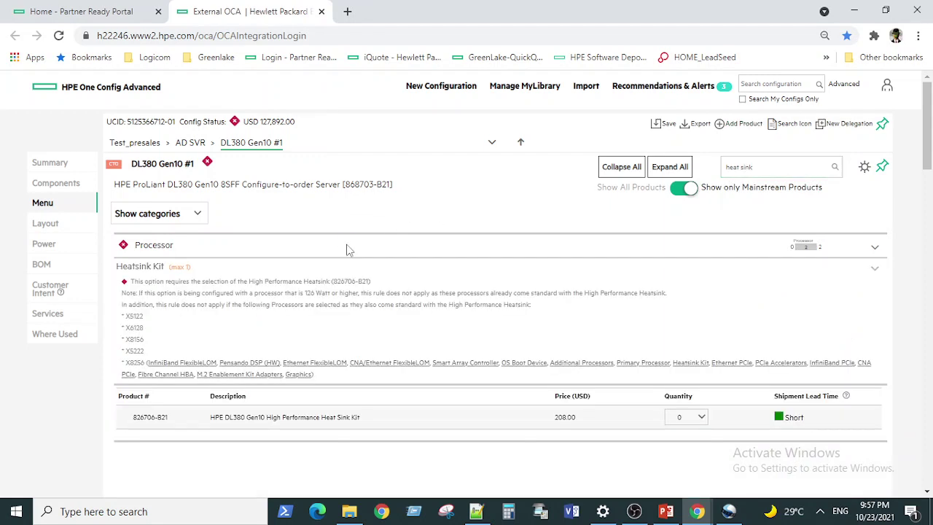
pyautogui.click(690, 417)
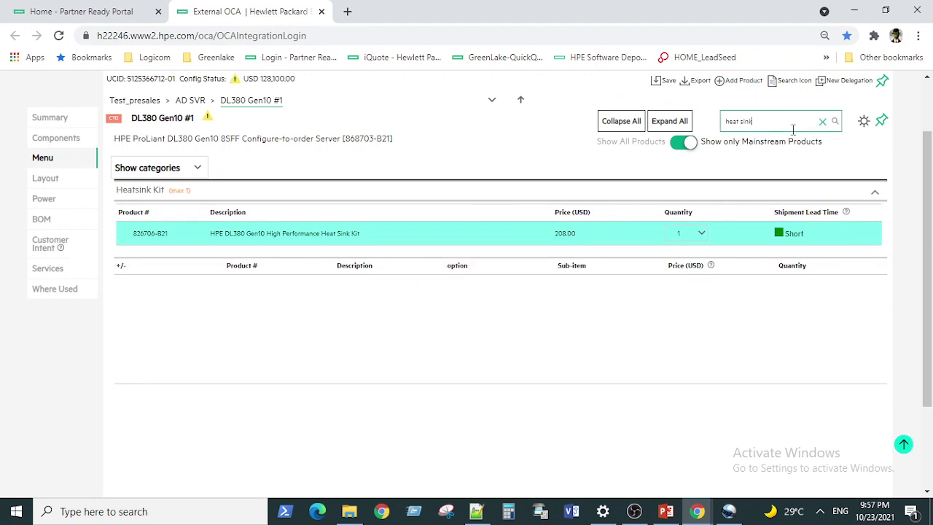
pyautogui.click(823, 123)
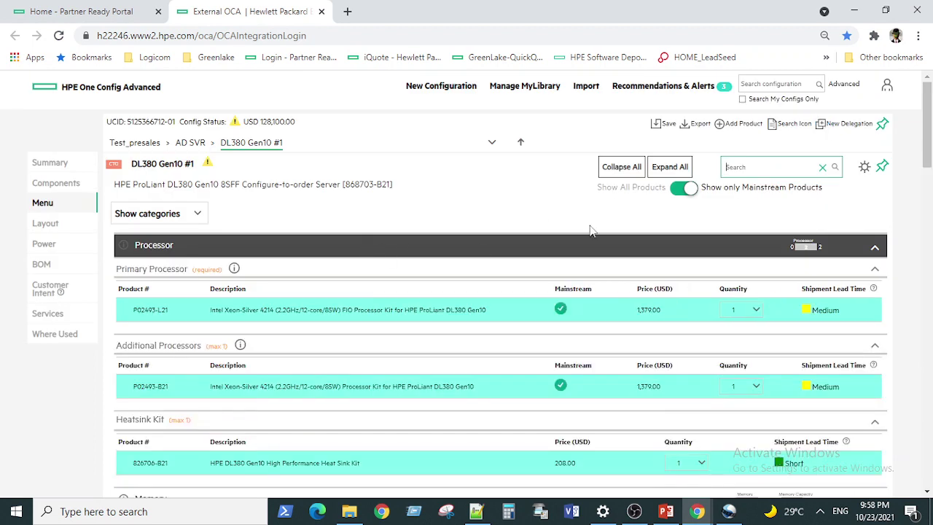
# Collapse all product categories and review the Networking adapter lists, from CNA PCIe through the Ethernet FLR adapters
pyautogui.click(618, 169)
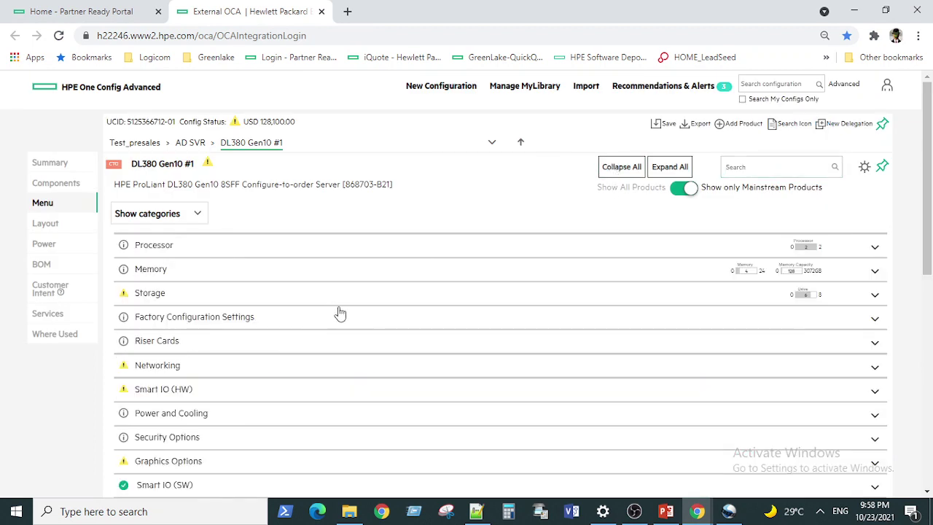
pyautogui.moveTo(929, 198); pyautogui.dragTo(929, 220)
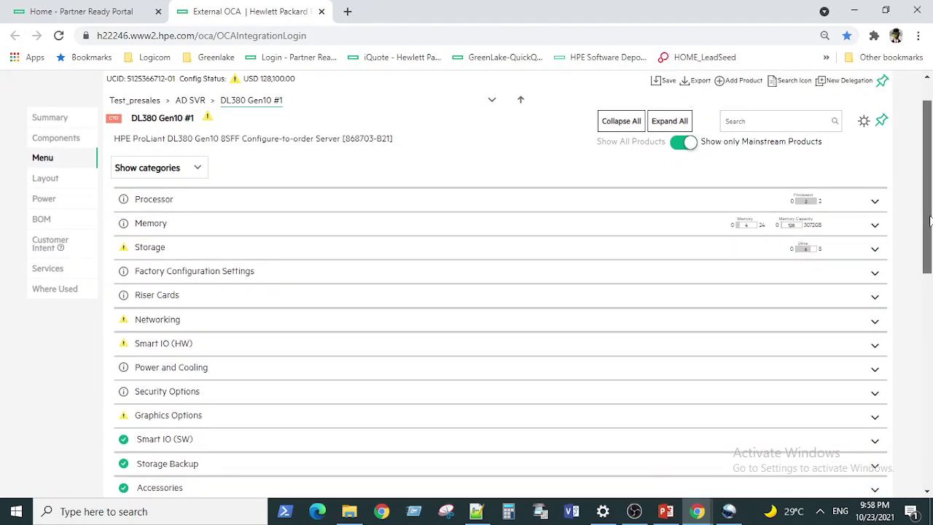
pyautogui.click(216, 320)
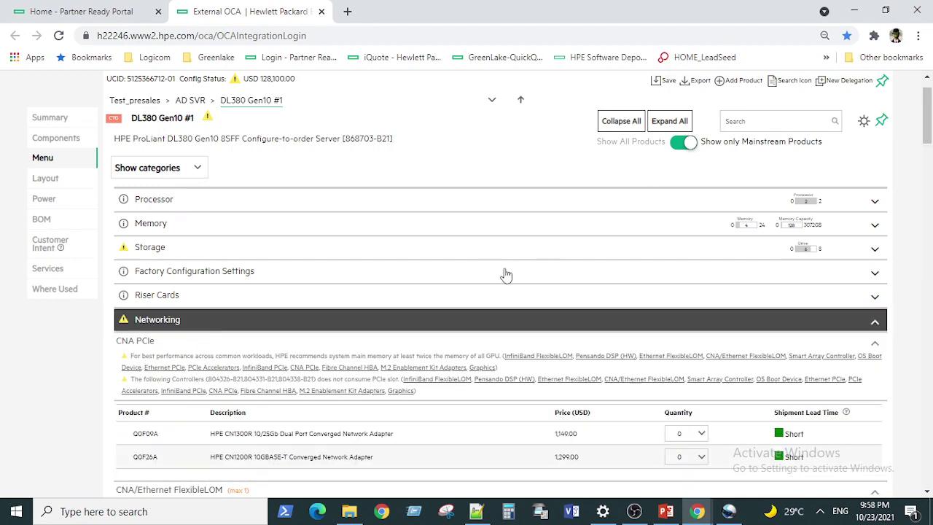
pyautogui.scroll(-1, 505, 273)
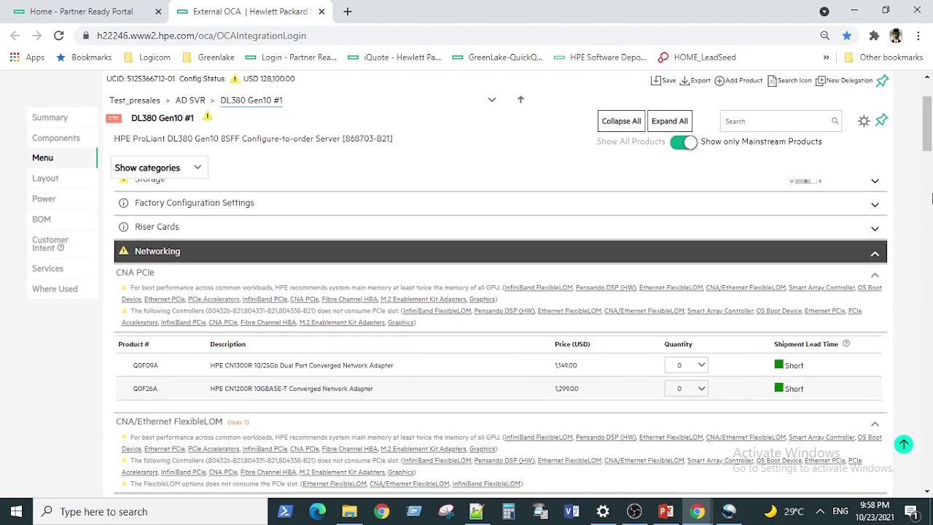
pyautogui.moveTo(928, 131); pyautogui.dragTo(928, 173)
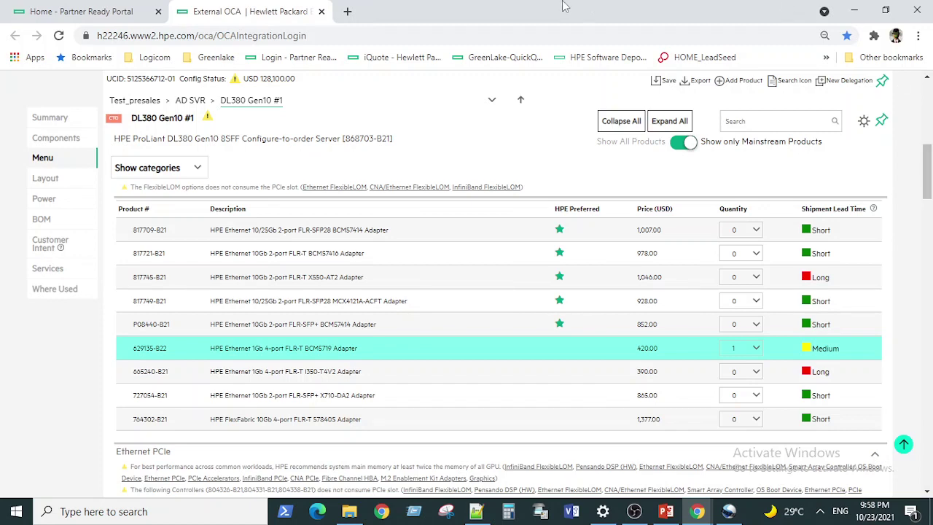
# In a new browser tab, search Google for "hpe riser card guide" and open the HPE ProLiant DL Gen10 and Gen10 Plus Servers Riser Guide
pyautogui.click(348, 12)
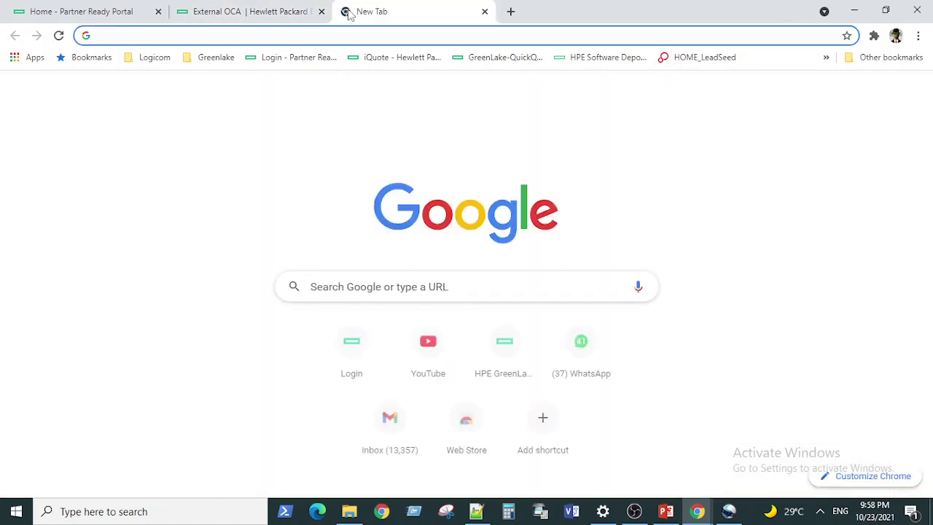
pyautogui.write('hpe riser')
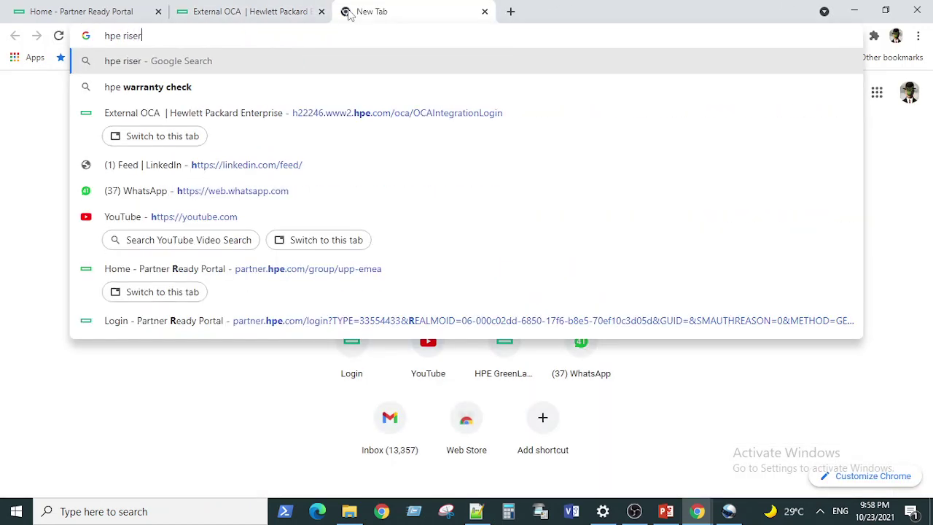
pyautogui.write(' card guide')
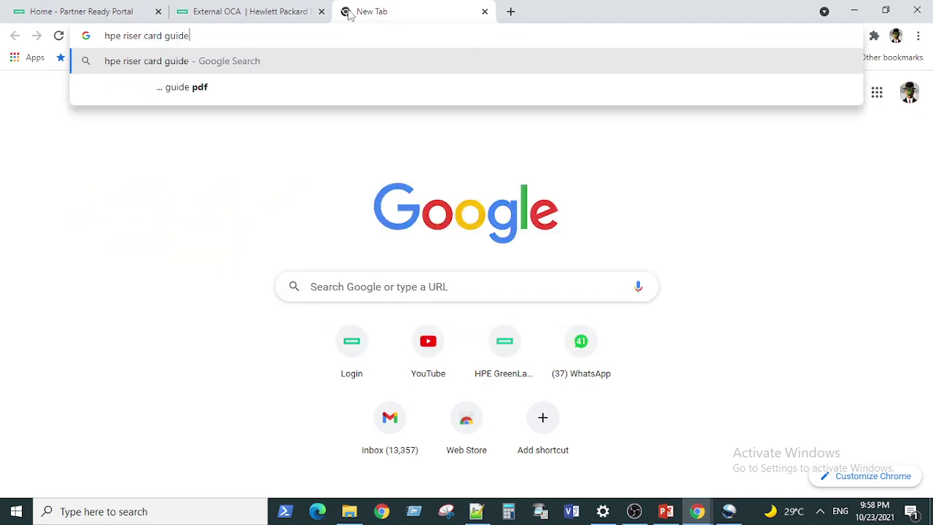
pyautogui.press('Return')
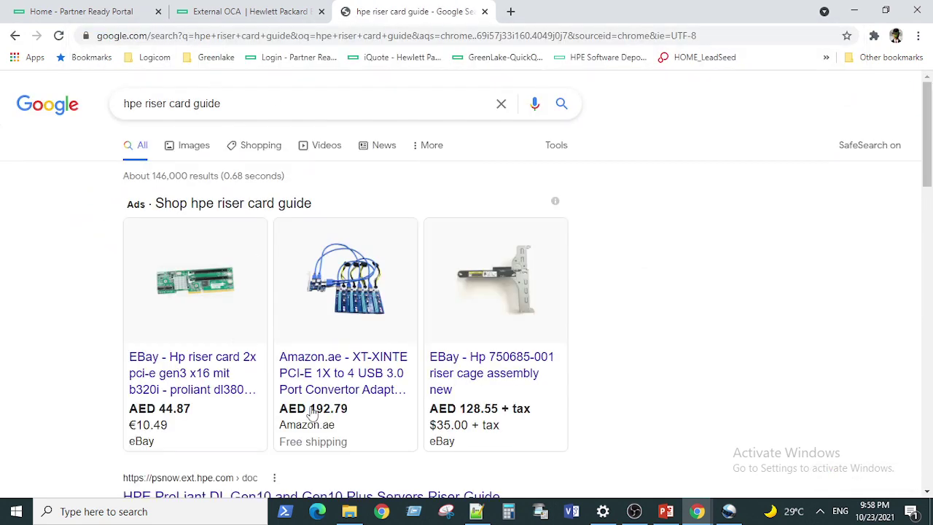
pyautogui.scroll(-3, 46, 270)
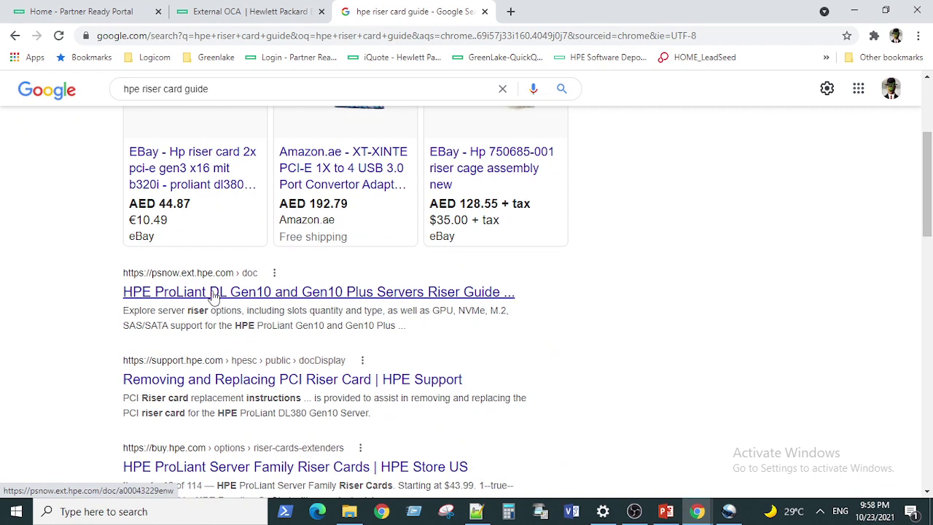
pyautogui.click(213, 293)
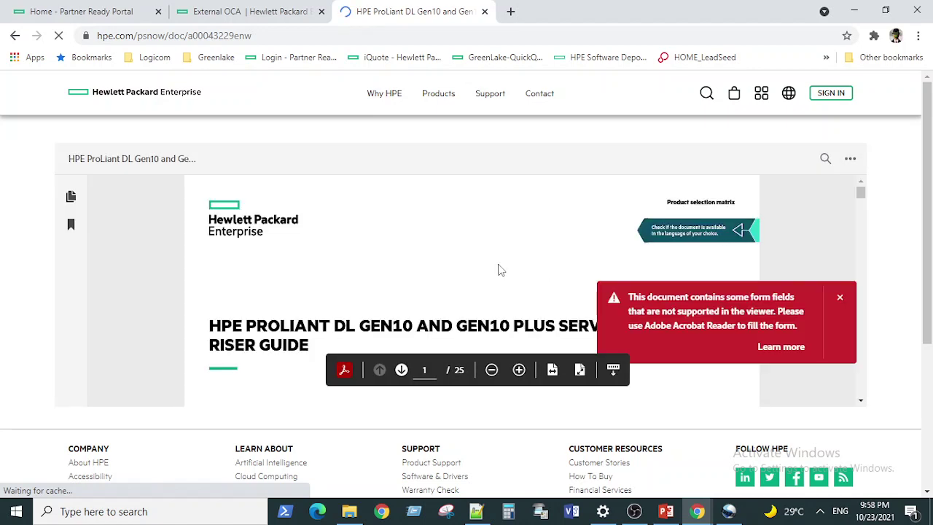
pyautogui.click(838, 297)
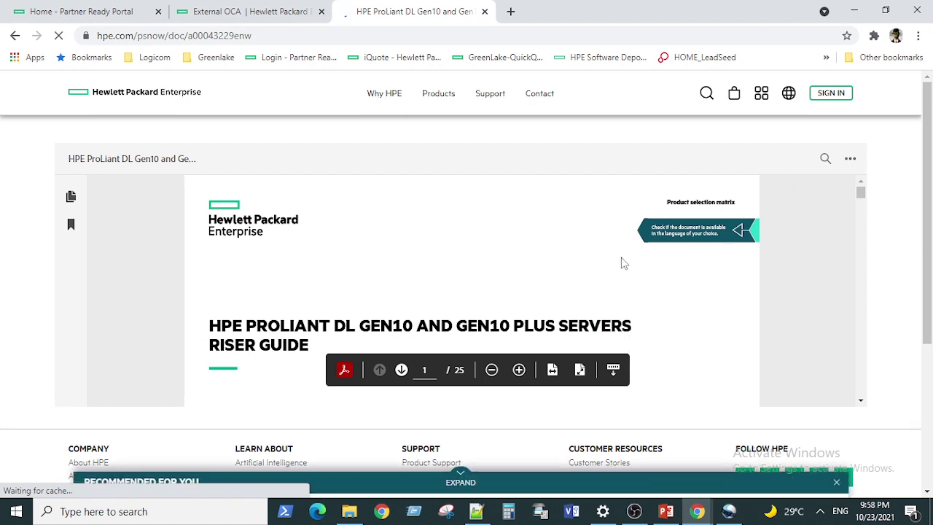
# Download the riser guide as a PDF and open the downloaded file in the browser
pyautogui.scroll(-5, 535, 248)
pyautogui.scroll(5, 615, 255)
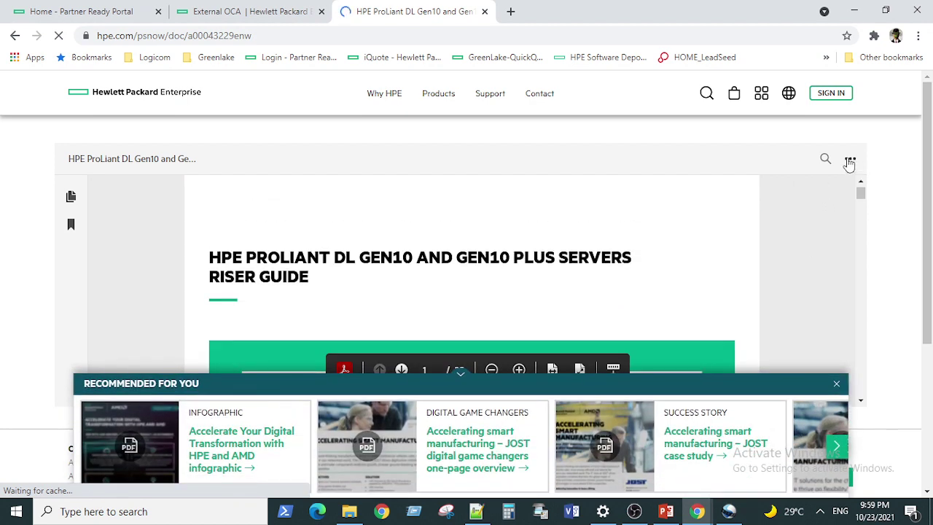
pyautogui.click(850, 159)
pyautogui.click(796, 190)
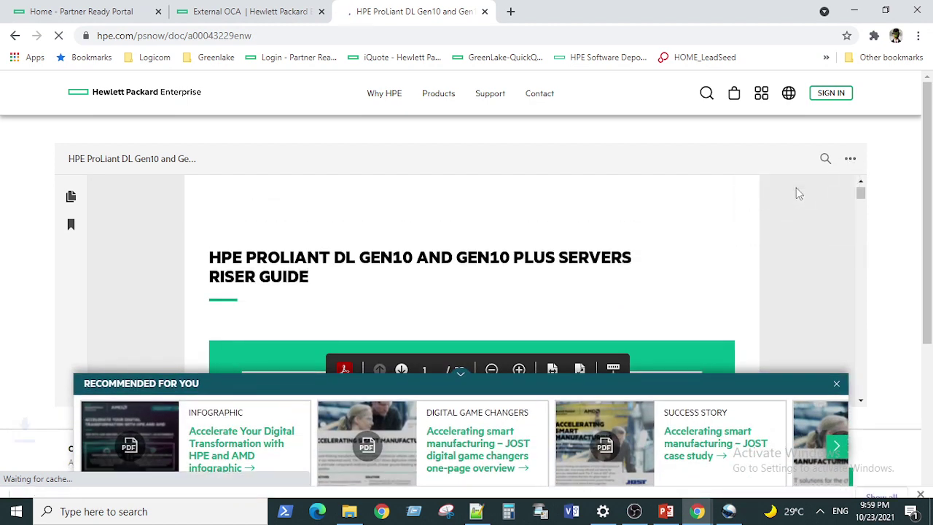
pyautogui.click(460, 344)
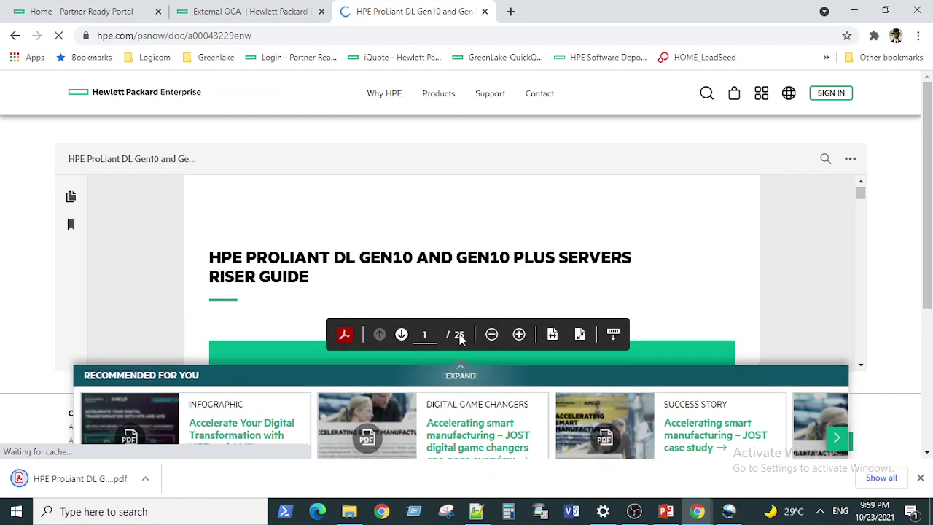
pyautogui.click(88, 485)
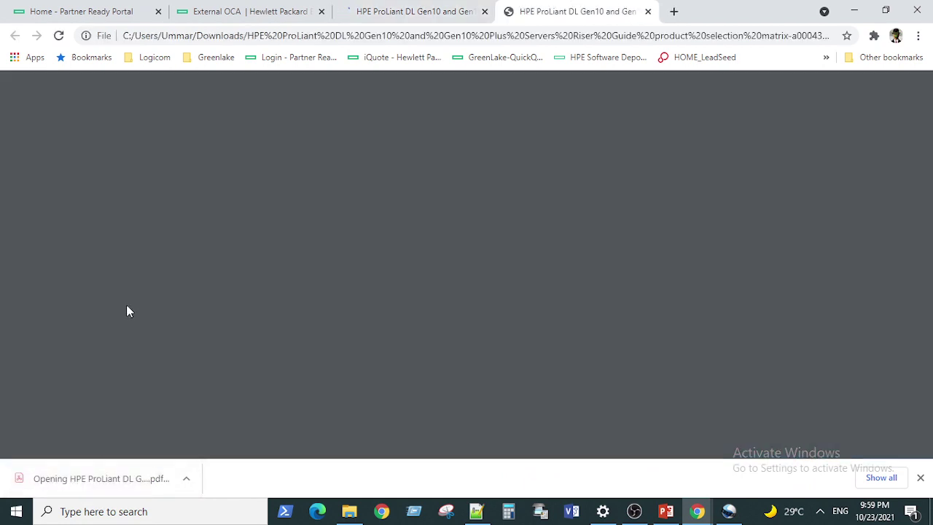
# Go from the guide's table of contents to the HPE ProLiant DL380 Gen10 Riser Options page
pyautogui.scroll(-5, 426, 240)
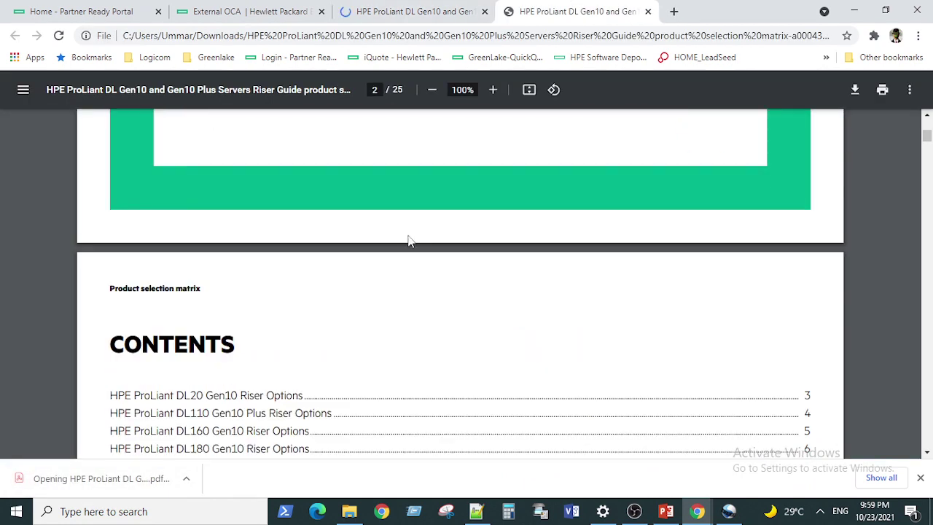
pyautogui.scroll(-3, 415, 240)
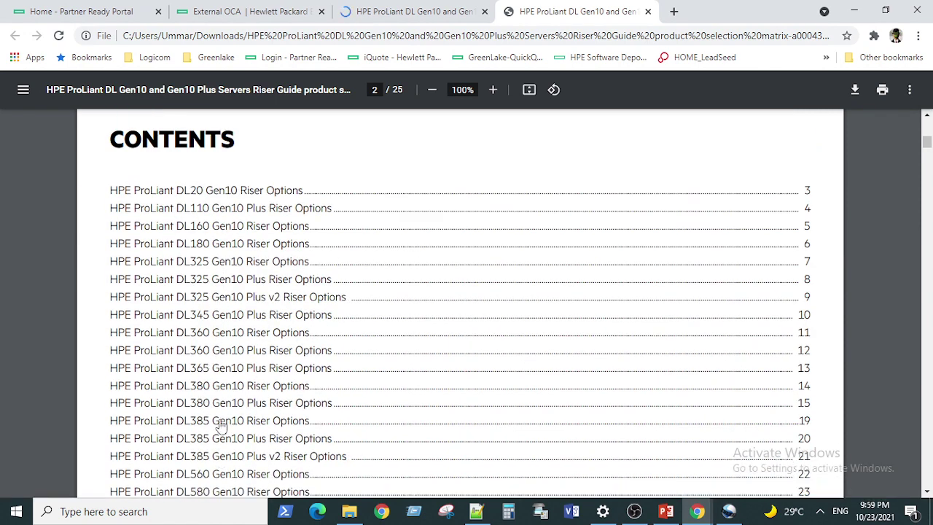
pyautogui.click(144, 386)
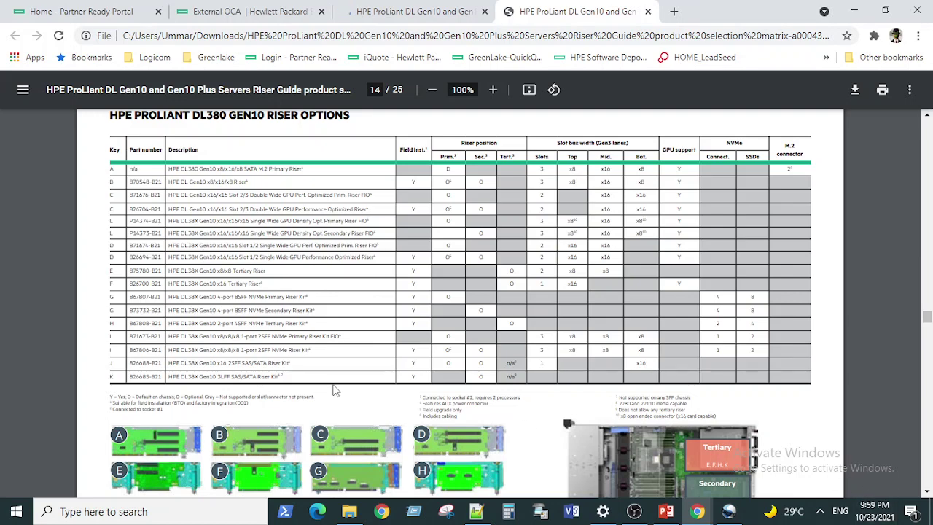
# Examine the DL380 Gen10 riser diagram and which riser types fit the primary, secondary and tertiary positions
pyautogui.scroll(-4, 444, 382)
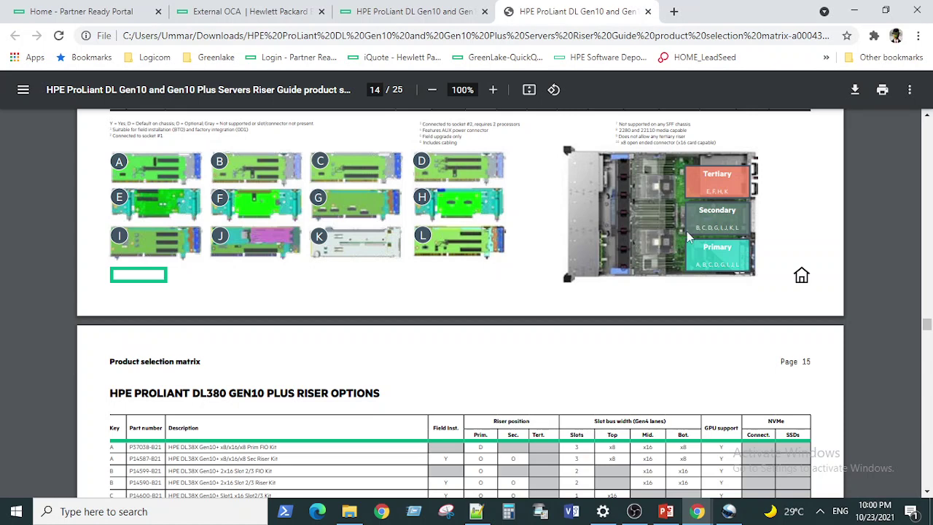
pyautogui.scroll(2, 687, 231)
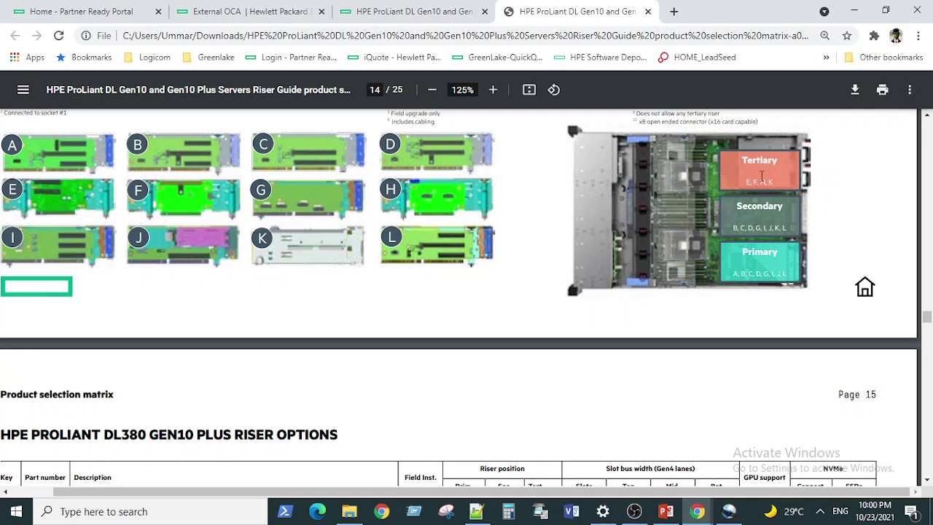
pyautogui.moveTo(742, 161); pyautogui.dragTo(777, 164)
pyautogui.moveTo(733, 207); pyautogui.dragTo(781, 210)
pyautogui.click(783, 210)
pyautogui.moveTo(728, 219)
pyautogui.mouseDown()
pyautogui.moveTo(780, 218)
pyautogui.moveTo(737, 220)
pyautogui.mouseUp()
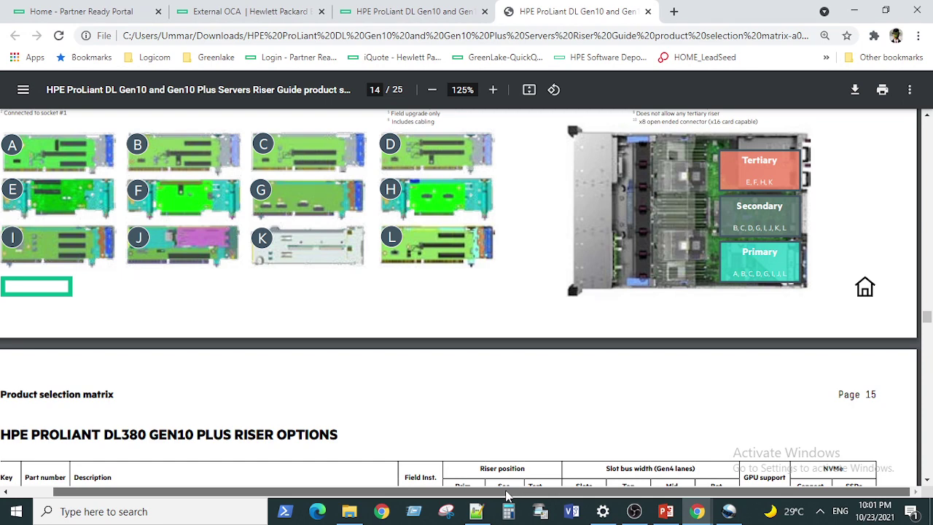
# Review the HPE ProLiant DL380 Gen10 Plus Riser Options table and its riser position diagram
pyautogui.moveTo(508, 496); pyautogui.dragTo(488, 496)
pyautogui.scroll(-4, 566, 315)
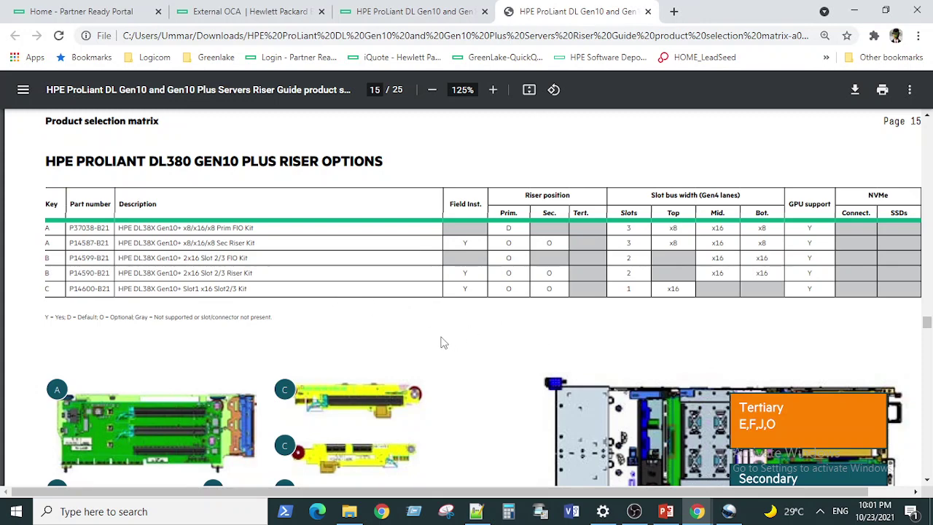
pyautogui.scroll(-2, 488, 345)
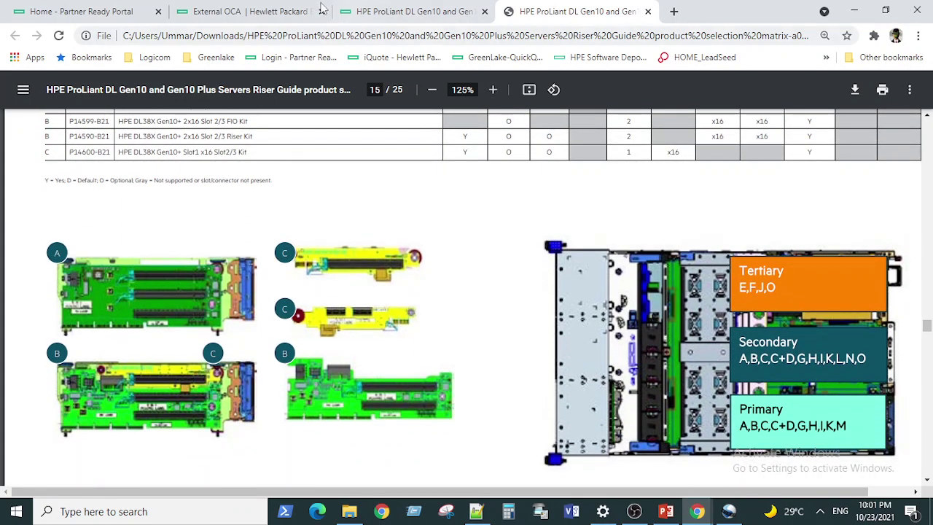
# Return to the OCA configuration and add one P08421-B21 HPE Ethernet 10Gb 2-port SFP+ BCM57414 Adapter under Ethernet PCIe
pyautogui.click(248, 10)
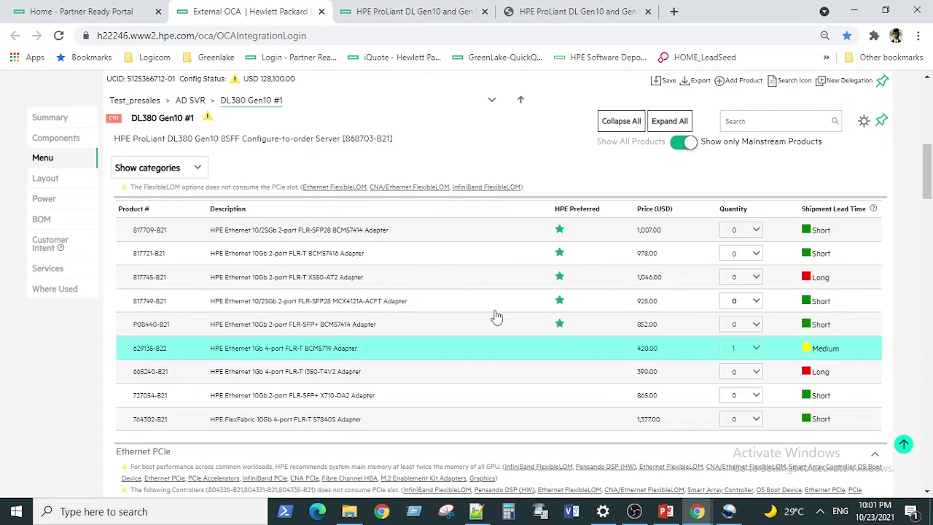
pyautogui.scroll(-3, 495, 316)
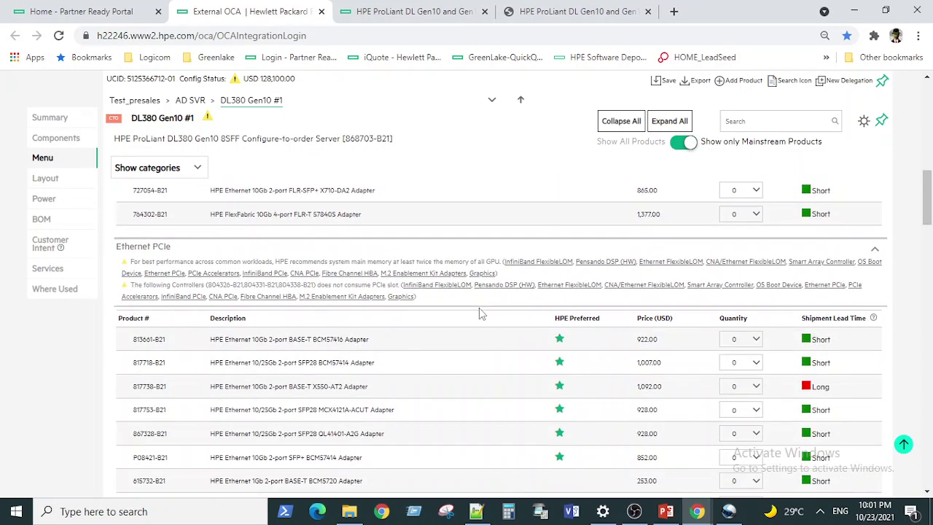
pyautogui.scroll(-2, 927, 218)
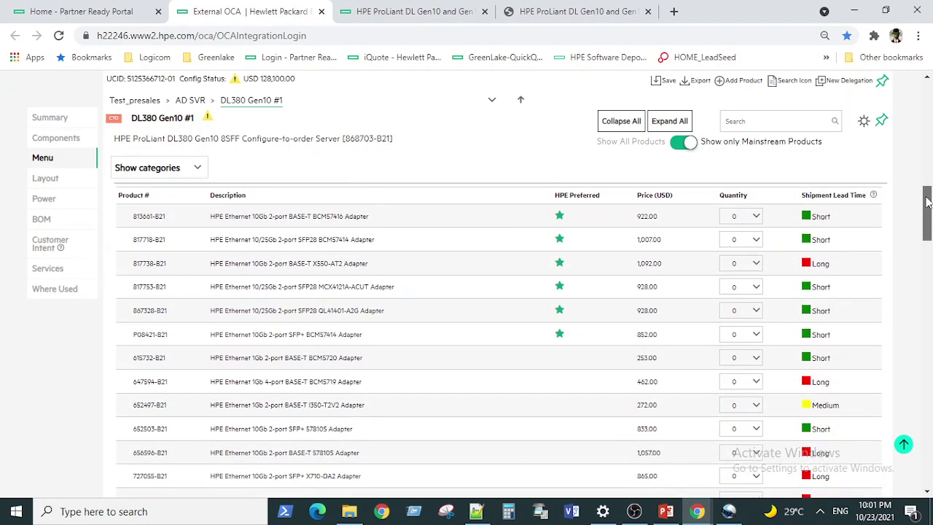
pyautogui.moveTo(927, 206); pyautogui.dragTo(927, 355)
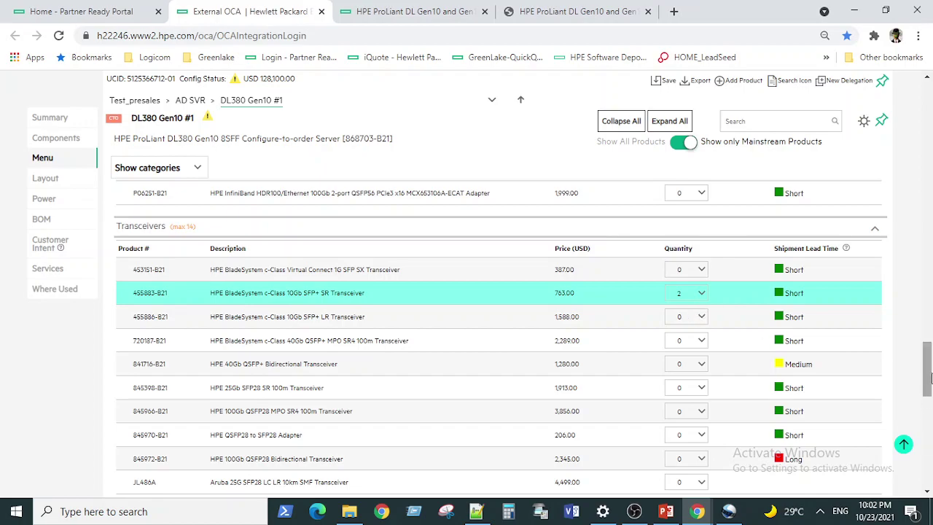
pyautogui.moveTo(930, 374); pyautogui.dragTo(919, 225)
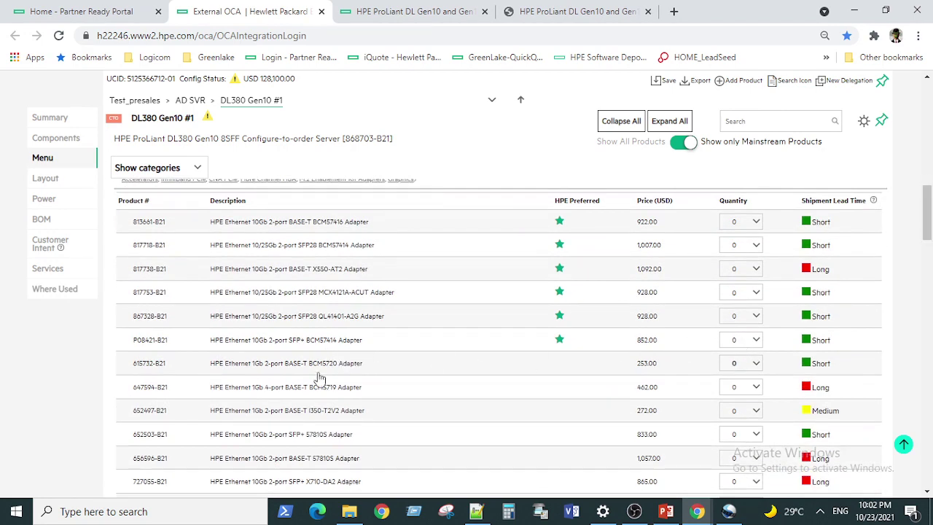
pyautogui.click(736, 341)
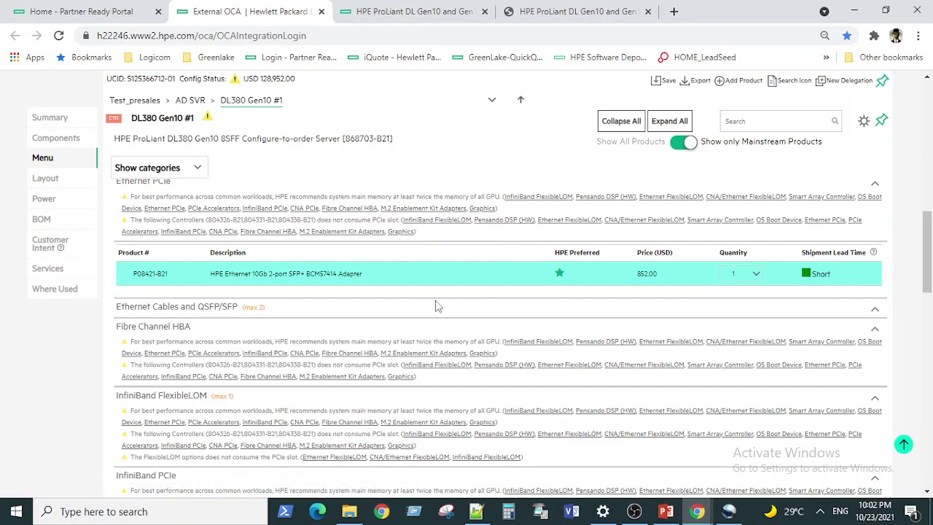
# Collapse the Networking category of the DL380 Gen10 #1 configuration
pyautogui.moveTo(929, 256); pyautogui.dragTo(925, 115)
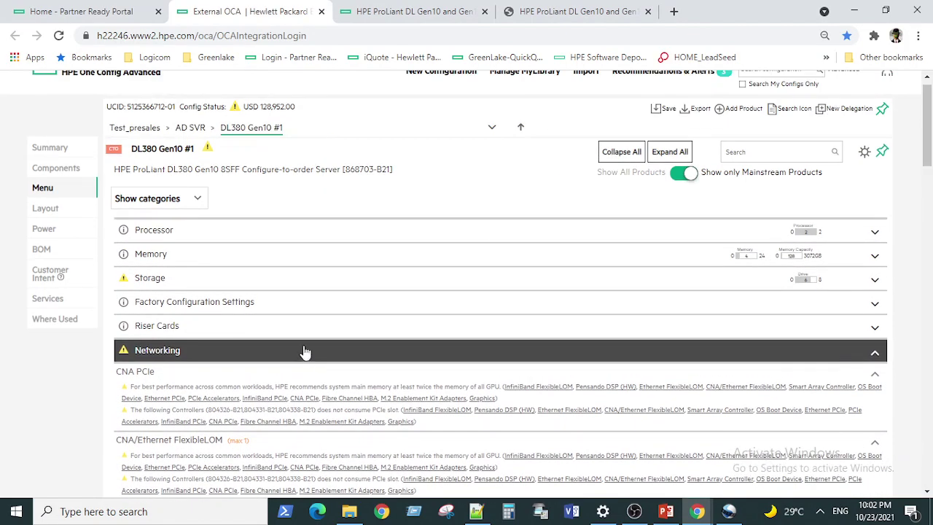
pyautogui.click(305, 350)
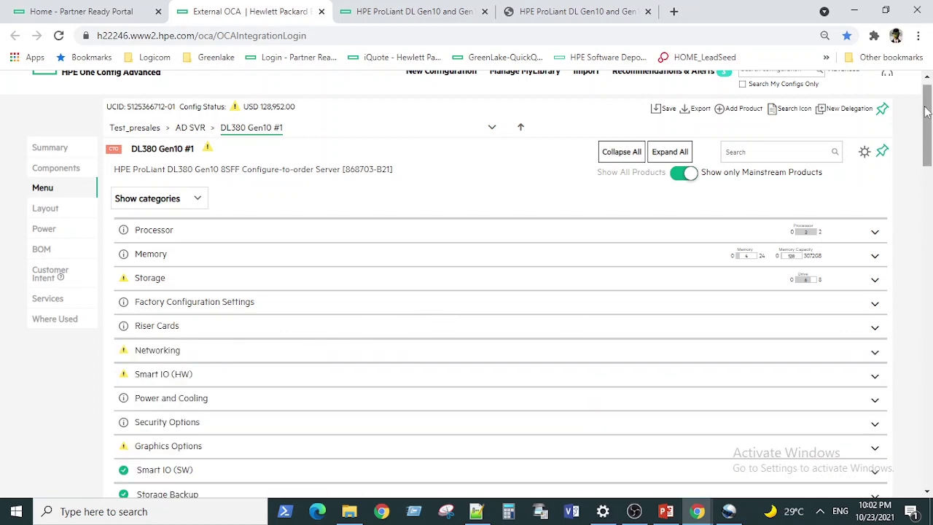
pyautogui.moveTo(929, 124)
pyautogui.mouseDown()
pyautogui.moveTo(928, 250)
pyautogui.moveTo(930, 107)
pyautogui.mouseUp()
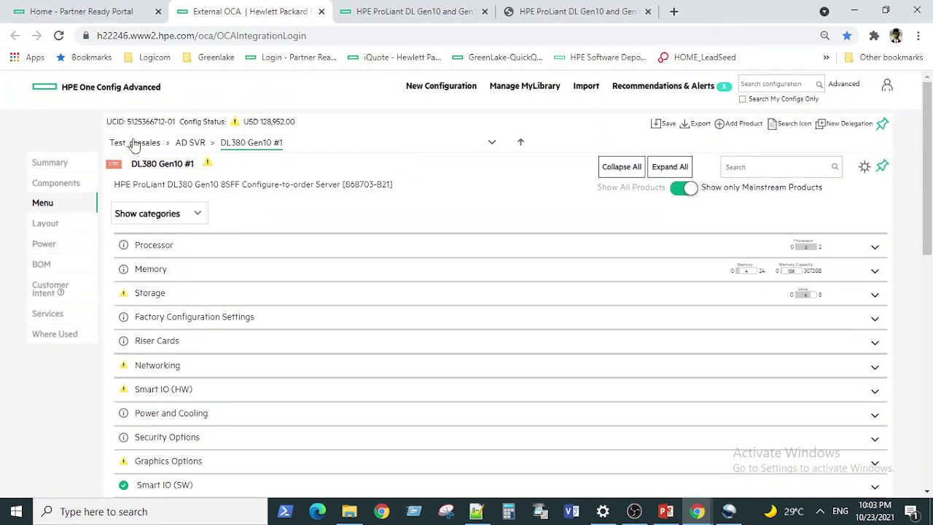
# Open the BOM for DL380 Gen10 #1 and check the primary GPU riser kit, NVIDIA T4 accelerator and 10Gb Ethernet adapter entries
pyautogui.click(42, 264)
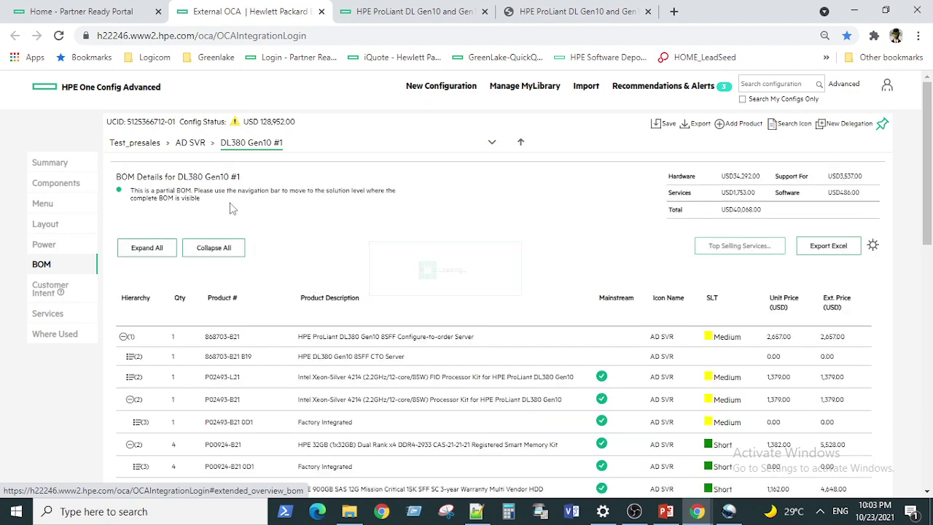
pyautogui.scroll(-3, 464, 291)
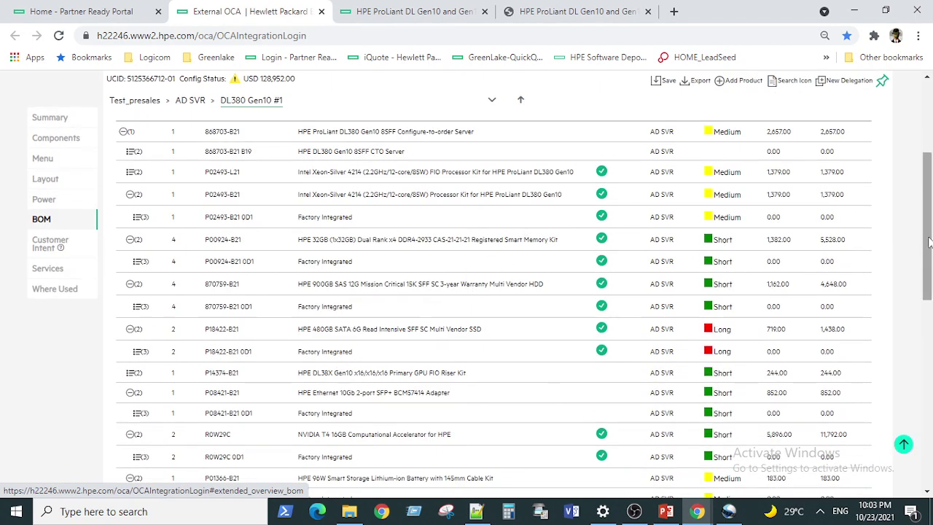
pyautogui.moveTo(928, 241); pyautogui.dragTo(929, 292)
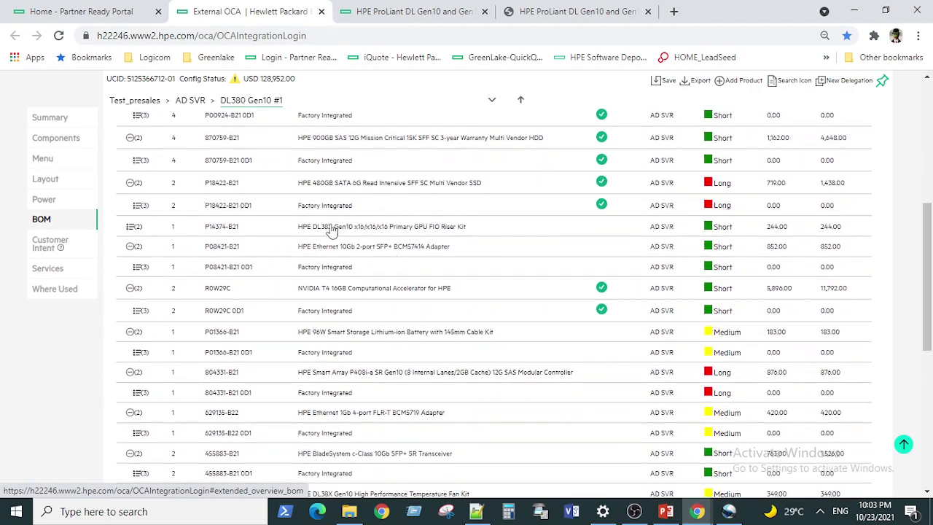
pyautogui.moveTo(330, 227); pyautogui.dragTo(475, 228)
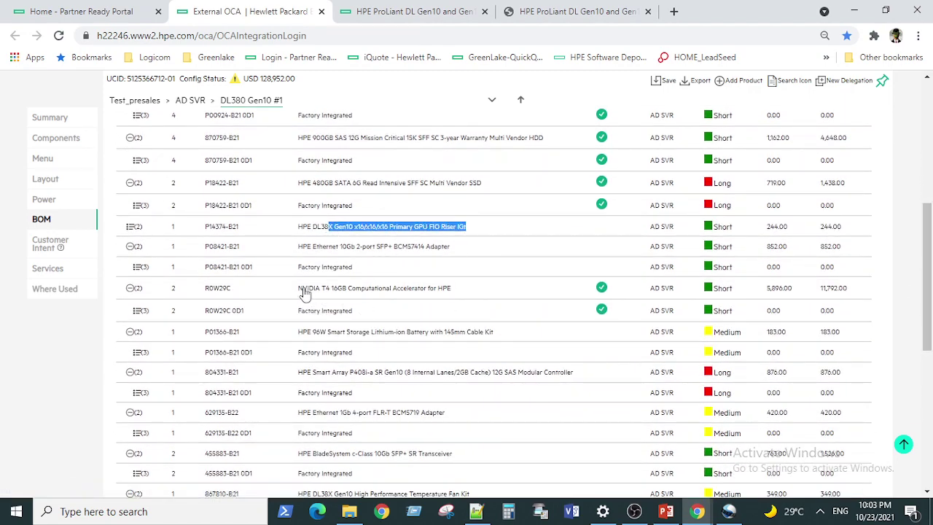
pyautogui.moveTo(303, 290); pyautogui.dragTo(461, 296)
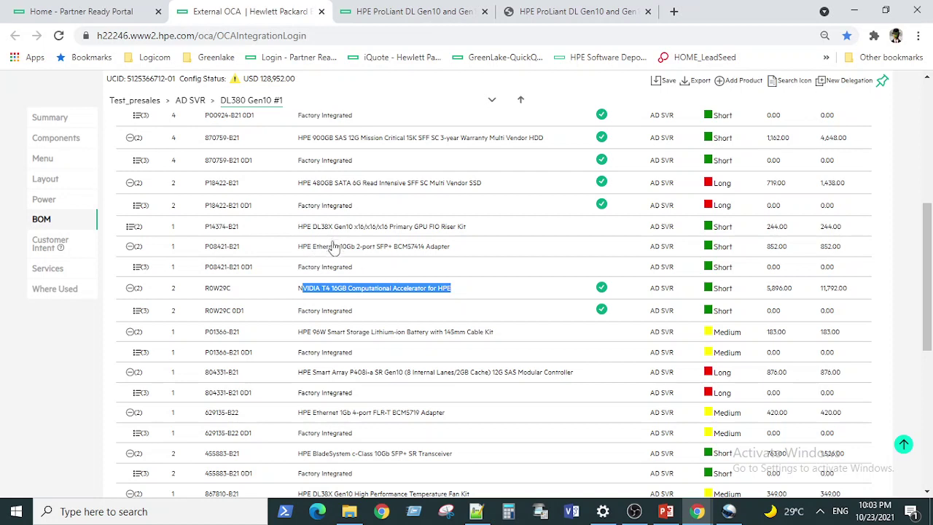
pyautogui.click(327, 252)
pyautogui.moveTo(327, 252); pyautogui.dragTo(389, 252)
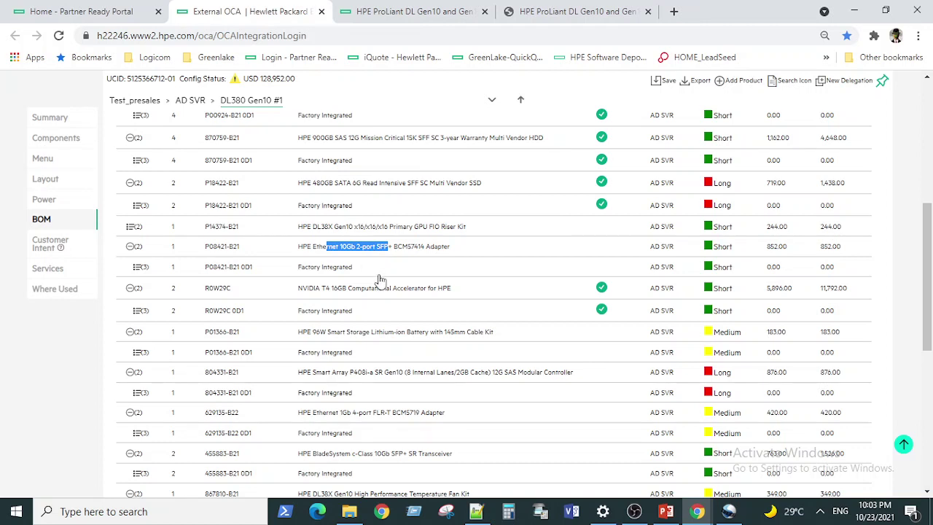
pyautogui.moveTo(307, 289); pyautogui.dragTo(355, 295)
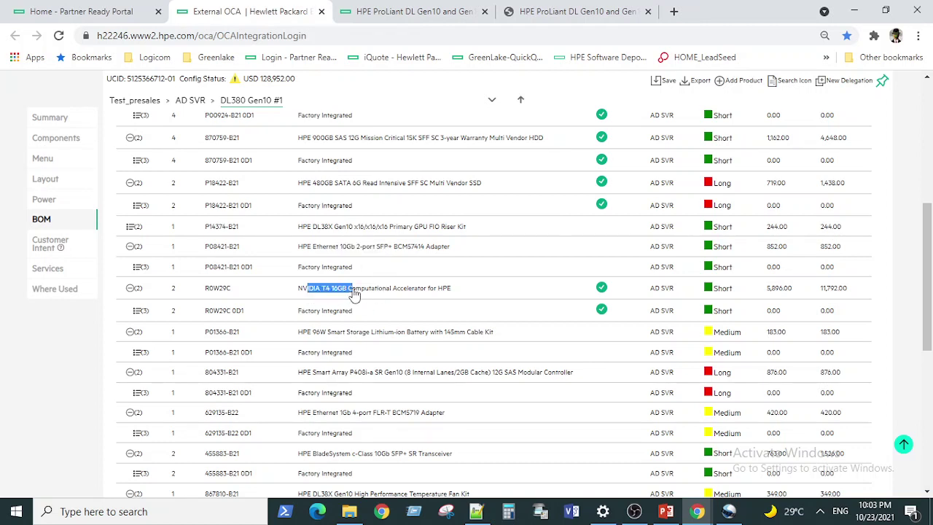
pyautogui.moveTo(307, 247); pyautogui.dragTo(363, 249)
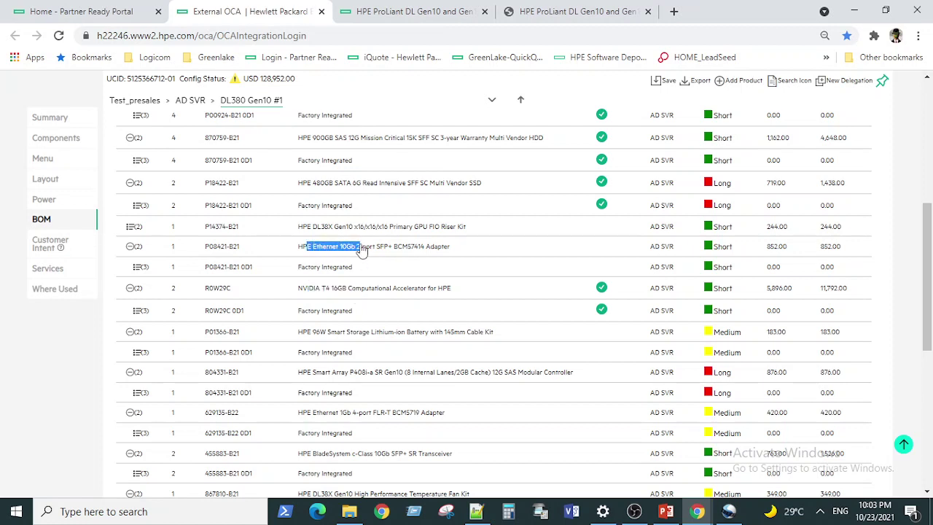
# Recheck the riser kit against the accelerator and Ethernet adapter lines, and review the remaining BOM items through the support services
pyautogui.click(357, 230)
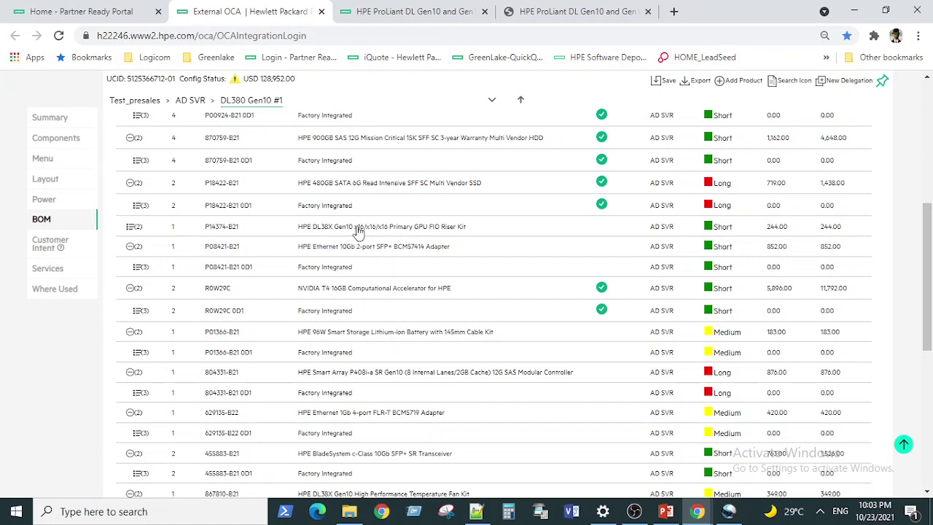
pyautogui.moveTo(358, 230); pyautogui.dragTo(388, 234)
pyautogui.moveTo(309, 289); pyautogui.dragTo(379, 292)
pyautogui.click(325, 251)
pyautogui.moveTo(321, 248); pyautogui.dragTo(349, 248)
pyautogui.scroll(-4, 392, 286)
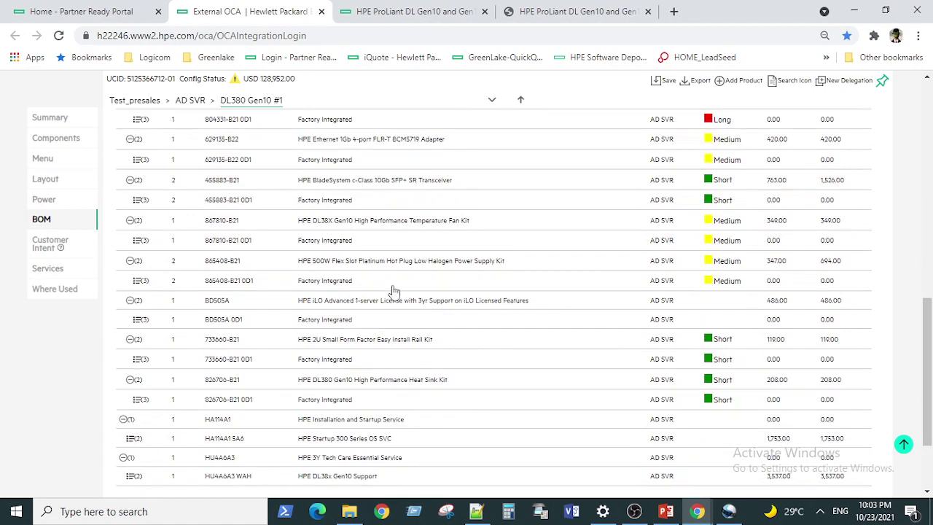
pyautogui.scroll(-2, 394, 286)
pyautogui.scroll(12, 394, 281)
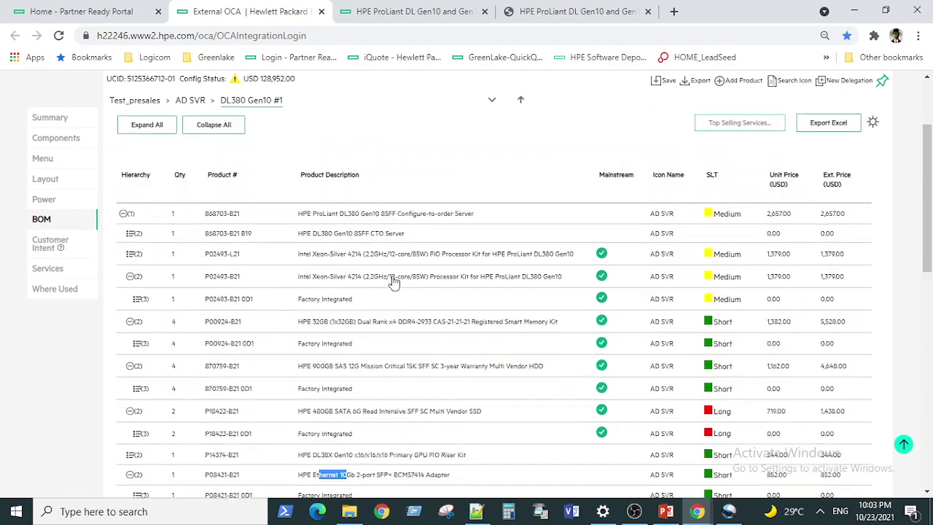
# Go to the Test_presales component overview and open the DL380 Gen10 #2 configuration under APP SVR
pyautogui.click(55, 183)
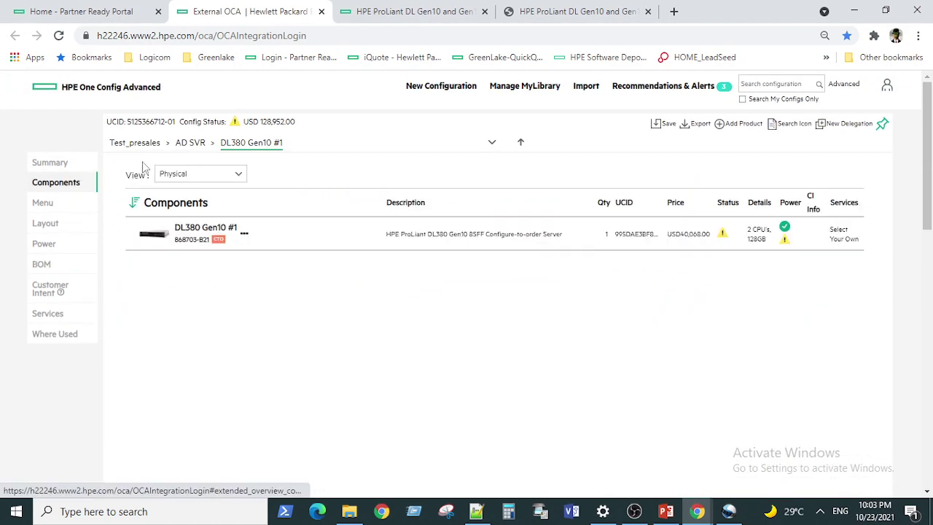
pyautogui.click(140, 144)
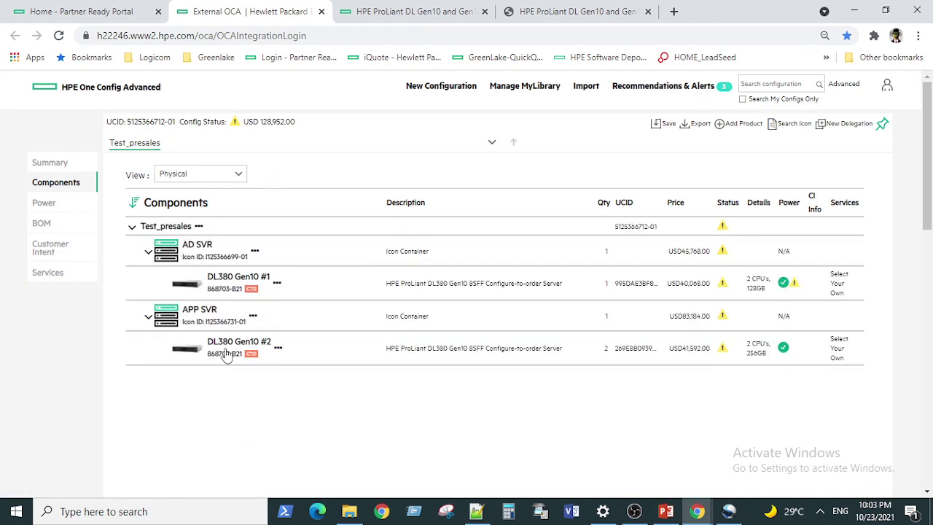
pyautogui.moveTo(226, 351)
pyautogui.click(234, 286)
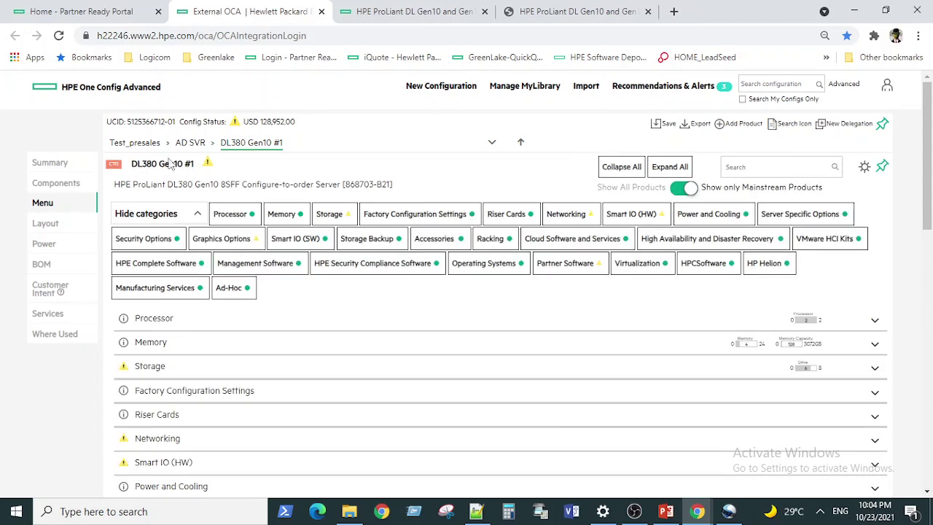
pyautogui.click(142, 146)
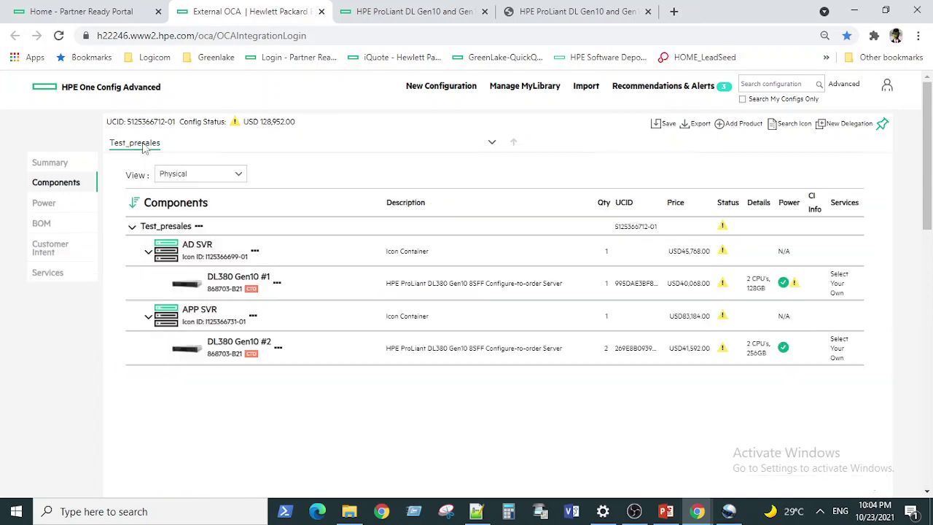
pyautogui.click(233, 349)
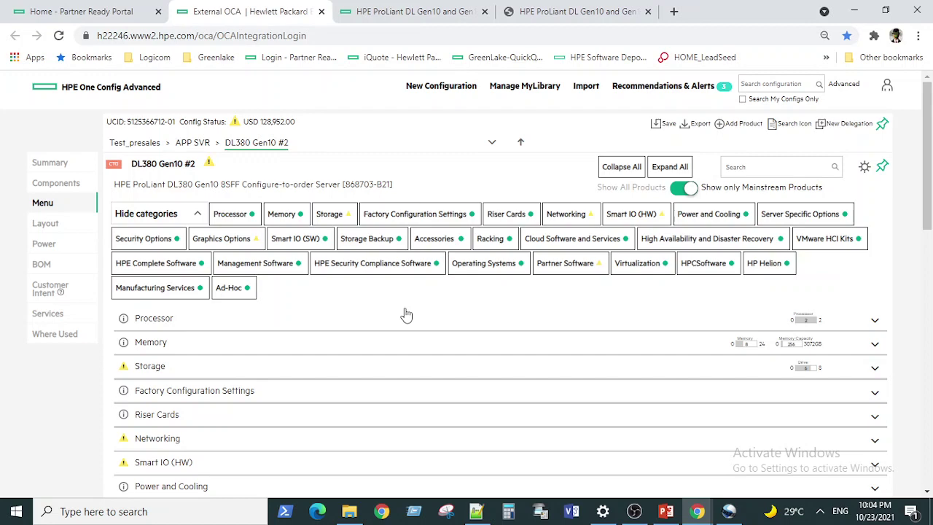
# In a new browser tab, search Google for "m.2 250gb" and show the image results
pyautogui.click(673, 11)
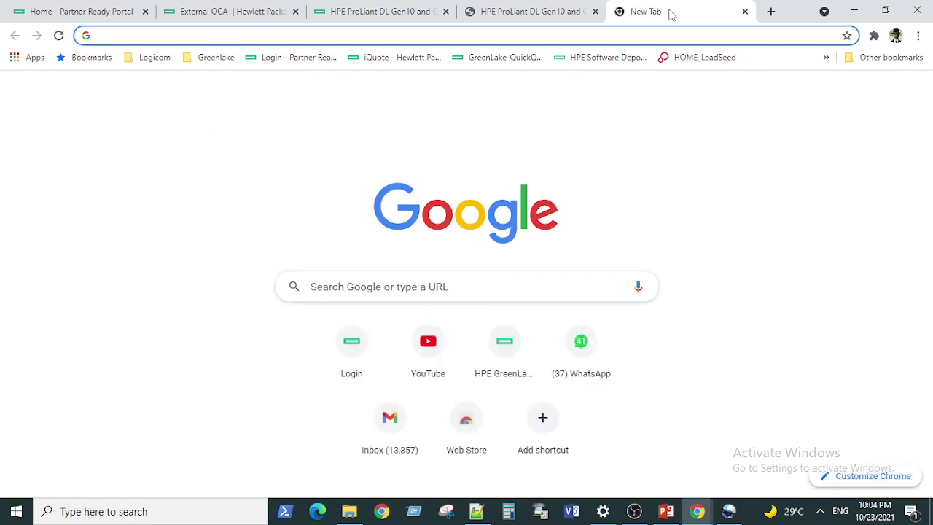
pyautogui.write('m.2')
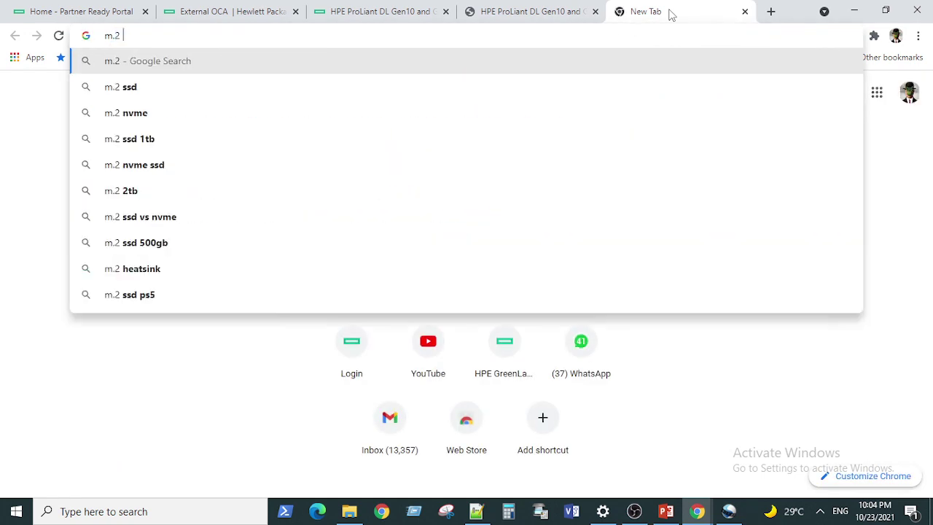
pyautogui.write(' 250gb')
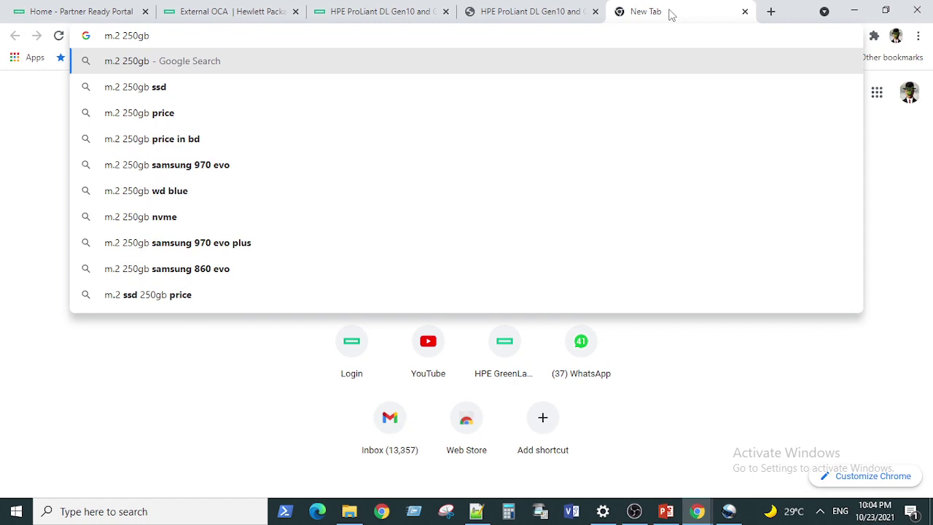
pyautogui.press('Return')
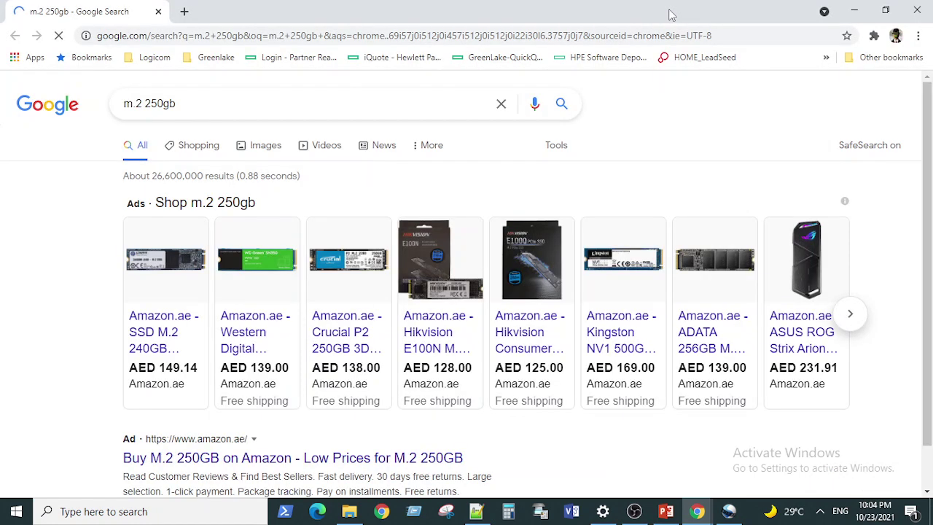
pyautogui.click(258, 147)
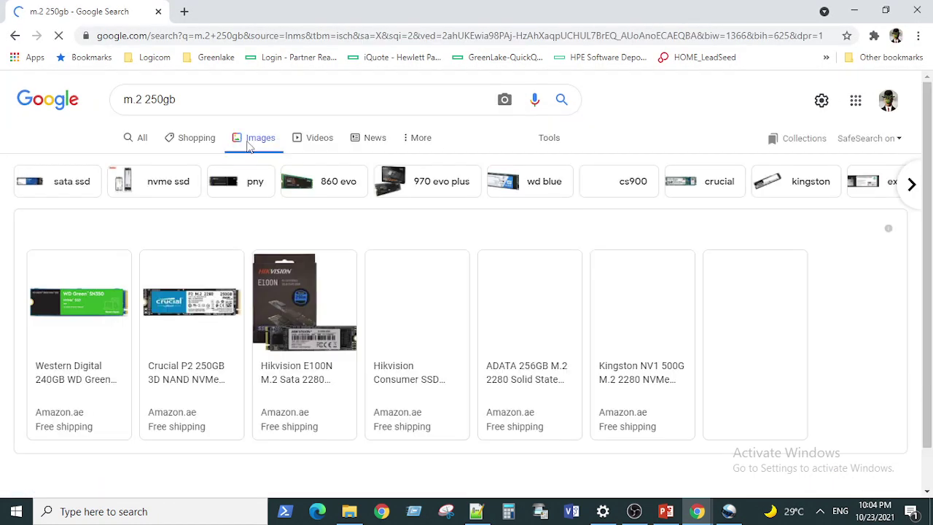
# Open the Crucial P2 250GB M.2 SSD listing from the image results and inspect its product image up close
pyautogui.moveTo(92, 302)
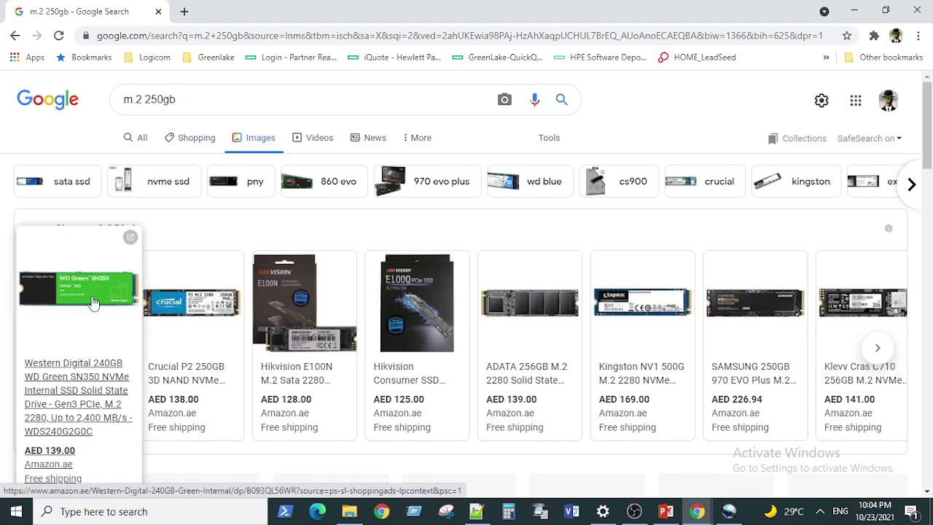
pyautogui.click(202, 306)
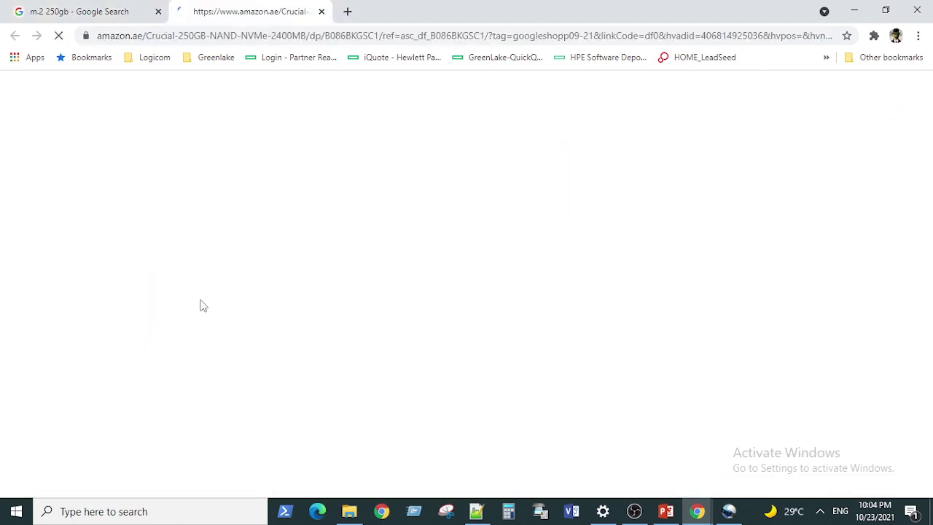
pyautogui.moveTo(390, 397)
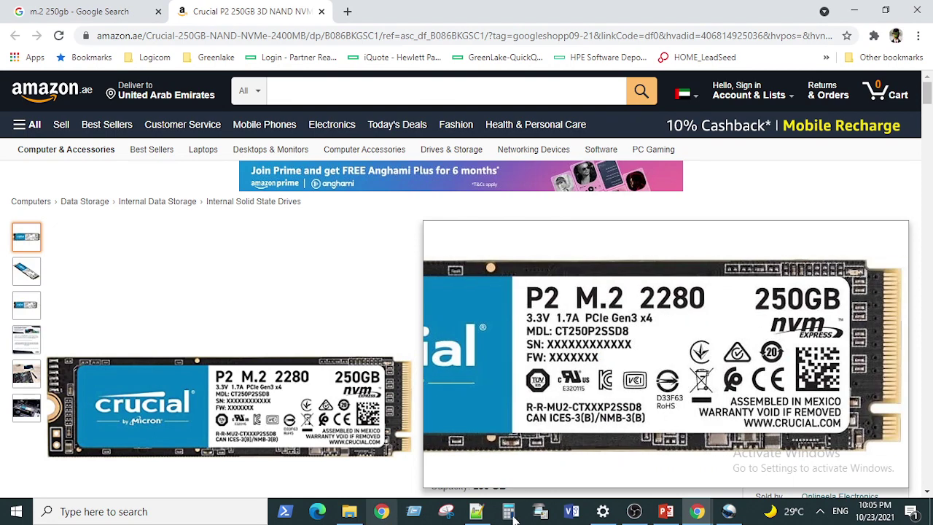
# Return to the browser window with the DL380 Gen10 #2 configuration and close its messaging tab
pyautogui.moveTo(698, 514)
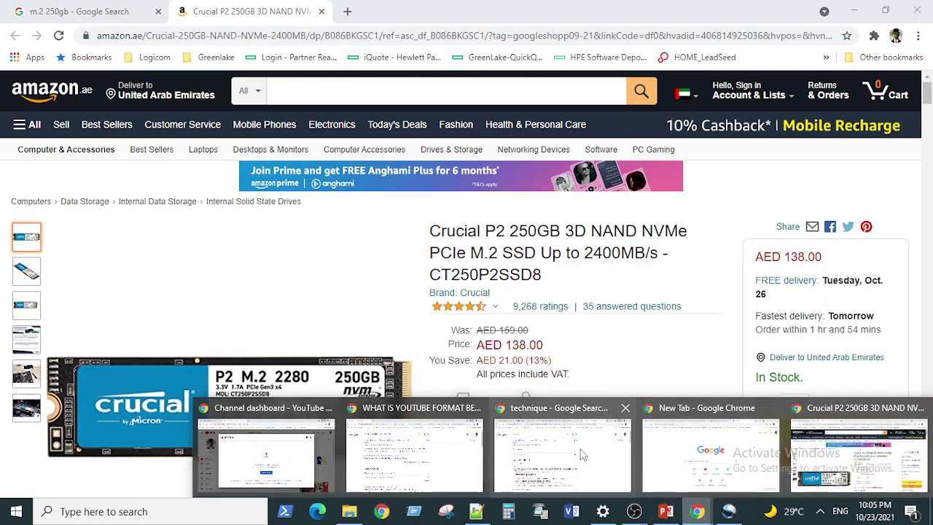
pyautogui.moveTo(566, 470)
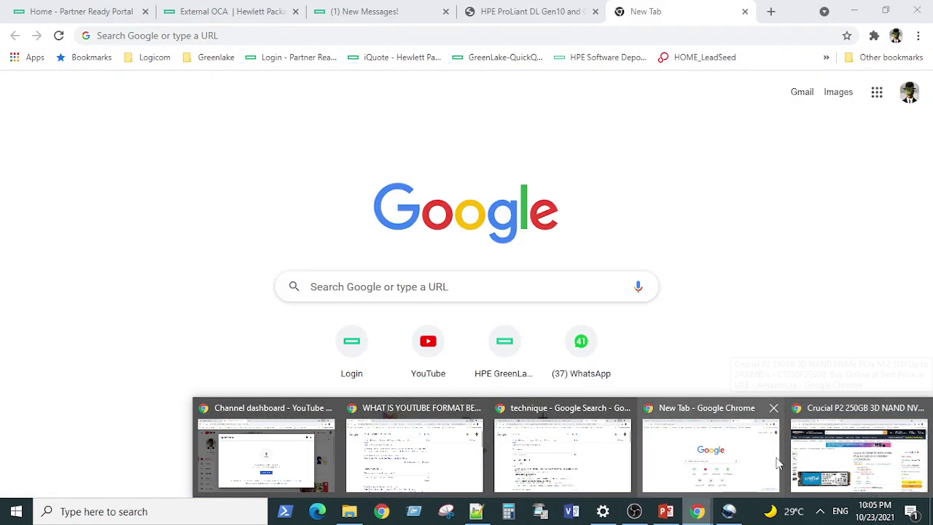
pyautogui.click(777, 464)
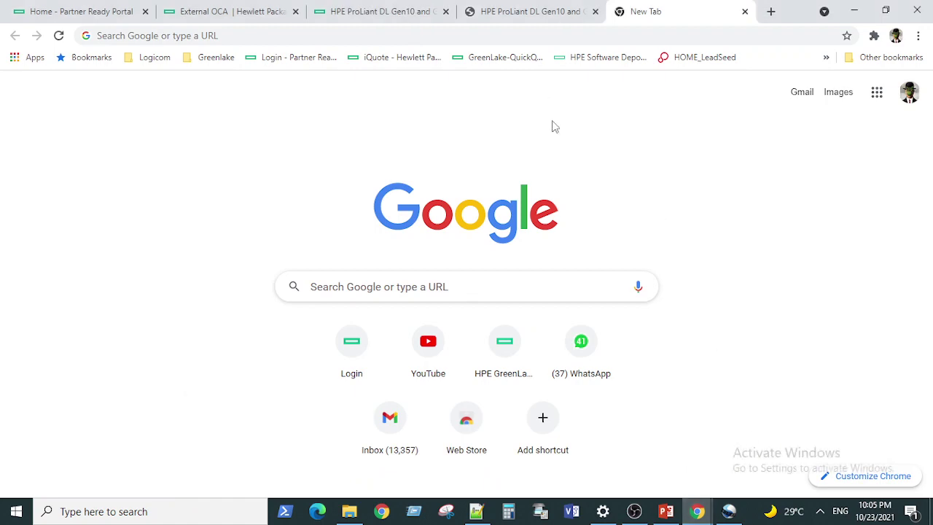
pyautogui.click(366, 12)
pyautogui.click(230, 12)
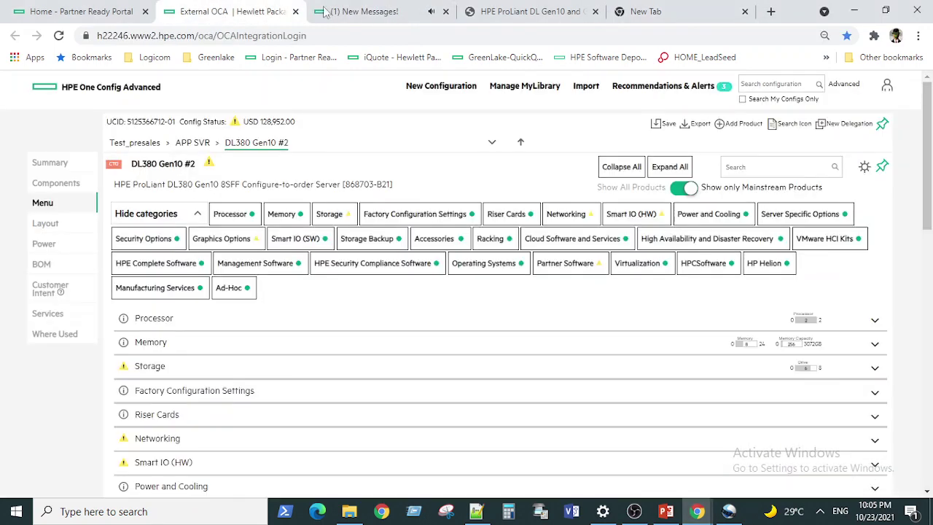
pyautogui.click(447, 12)
pyautogui.click(447, 12)
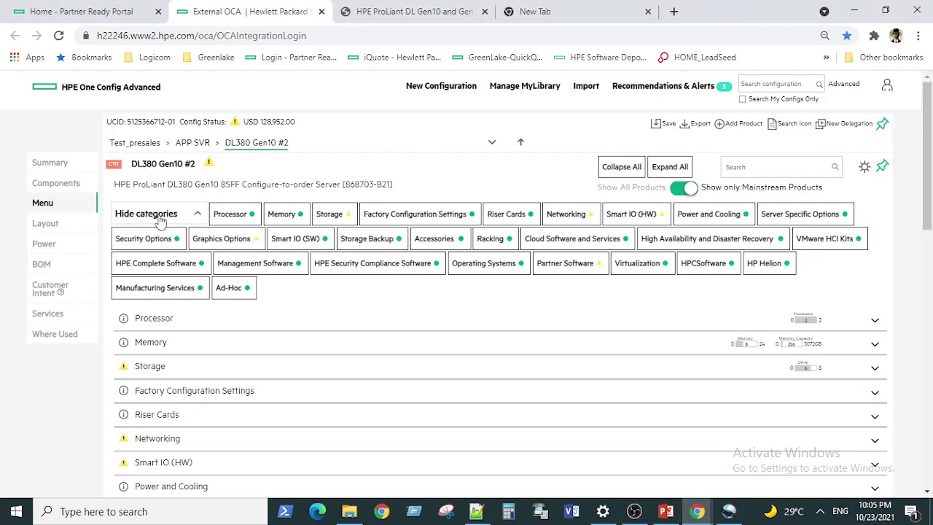
# Filter the configuration menu for "m.2" and set the quantity of the HPE 480GB SATA Read Intensive M.2 SSD to 1 under Storage
pyautogui.click(745, 169)
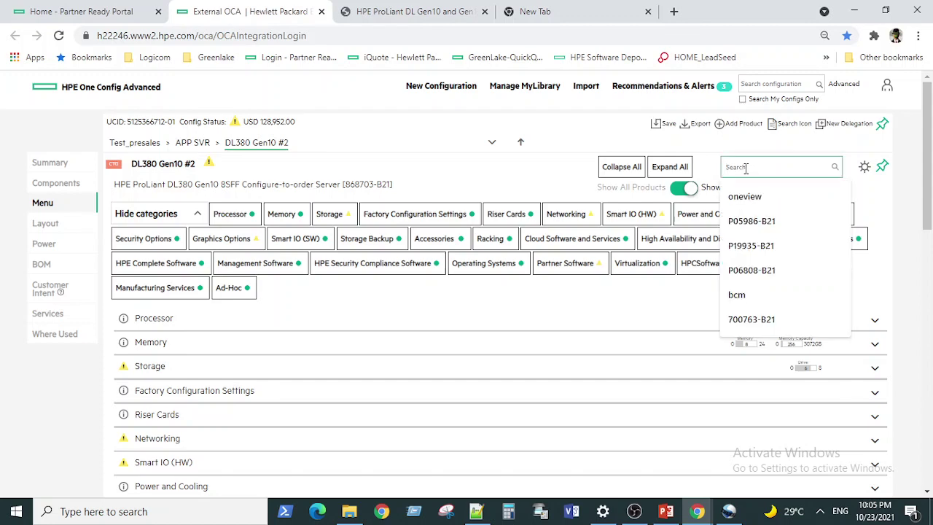
pyautogui.write('m.2')
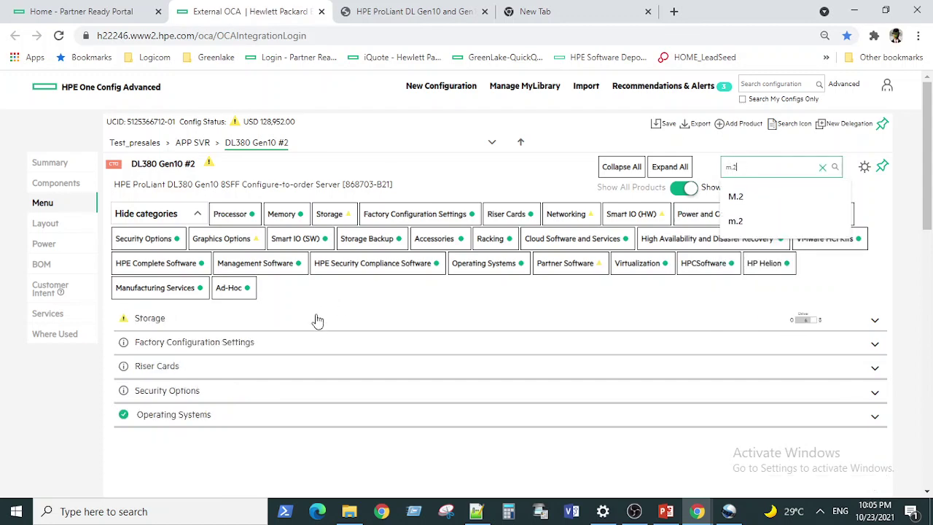
pyautogui.click(317, 320)
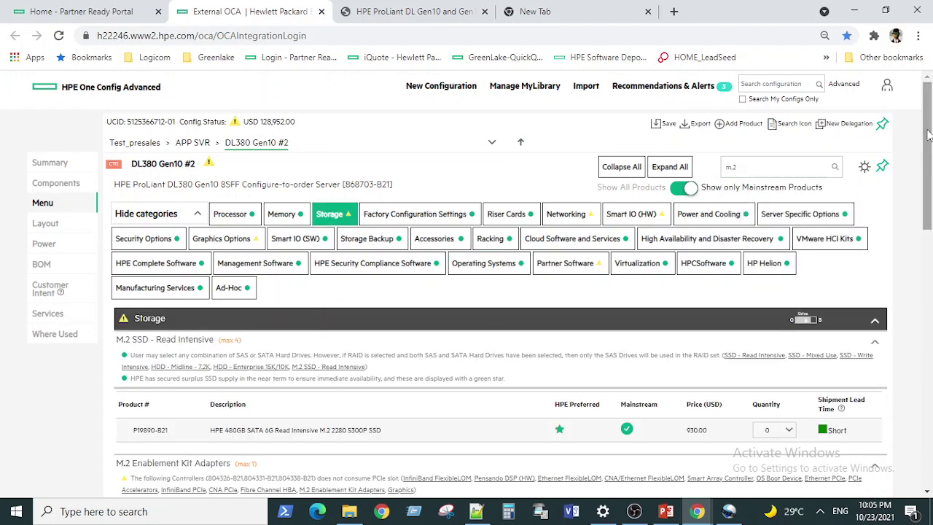
pyautogui.scroll(-2, 928, 134)
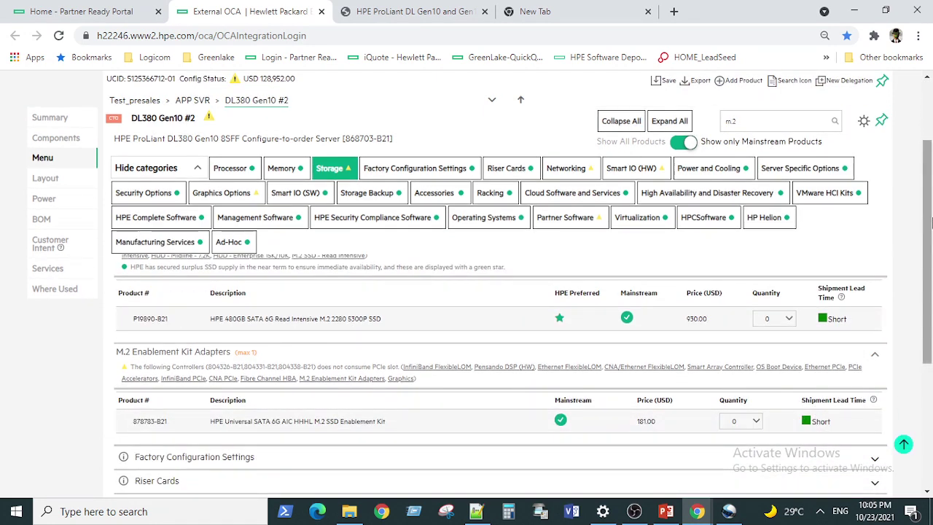
pyautogui.scroll(1, 931, 222)
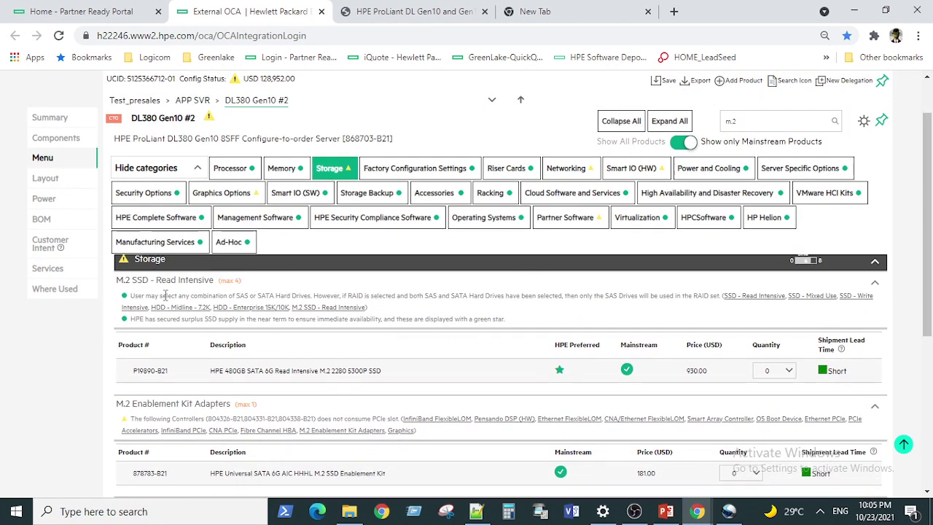
pyautogui.click(783, 374)
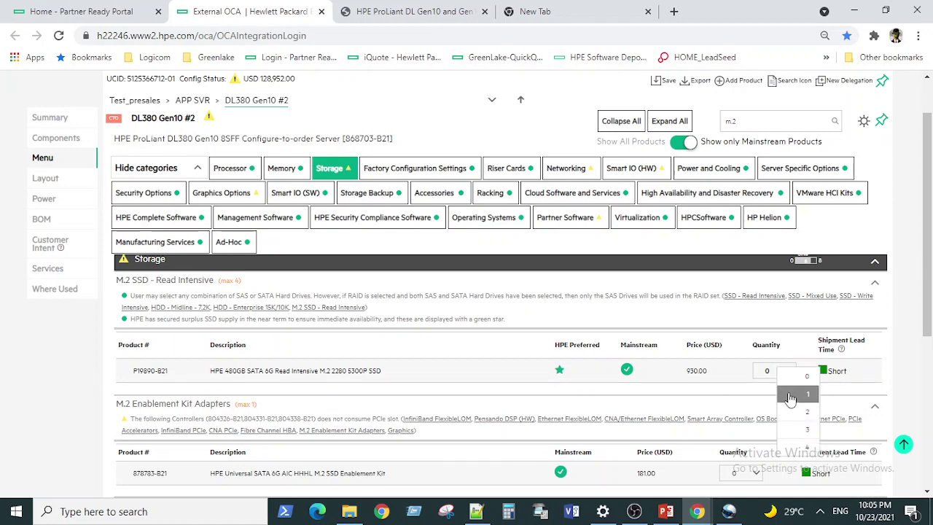
pyautogui.click(791, 397)
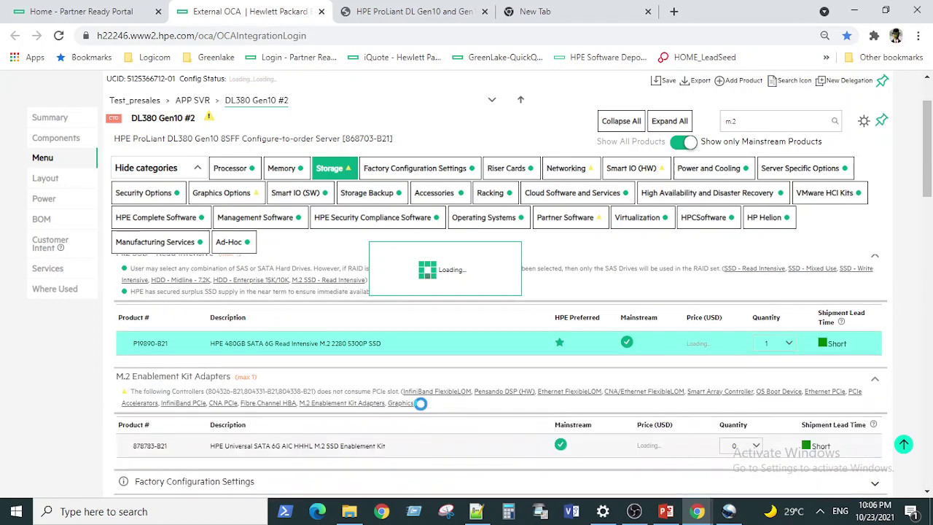
# Set the HPE Universal SATA M.2 SSD Enablement Kit quantity to 1 and the 480GB M.2 SSD quantity to 2
pyautogui.moveTo(931, 186); pyautogui.dragTo(929, 211)
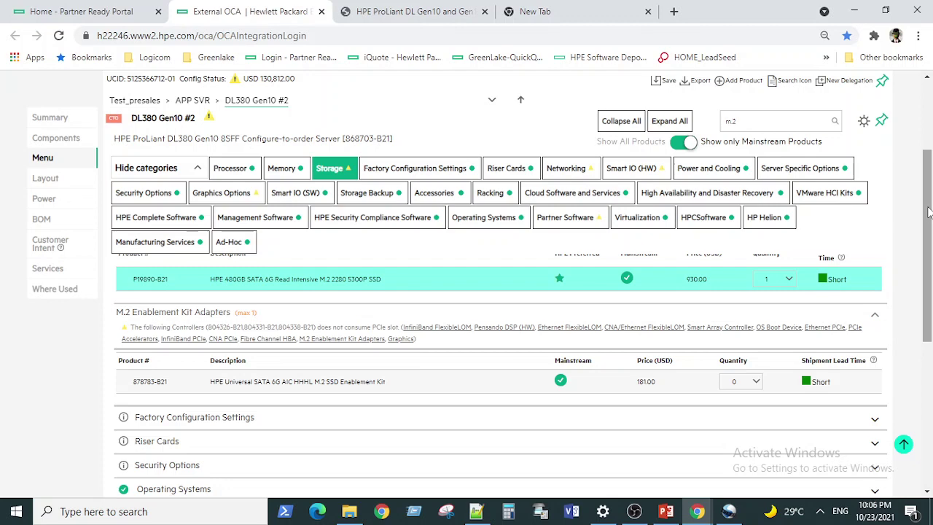
pyautogui.click(747, 386)
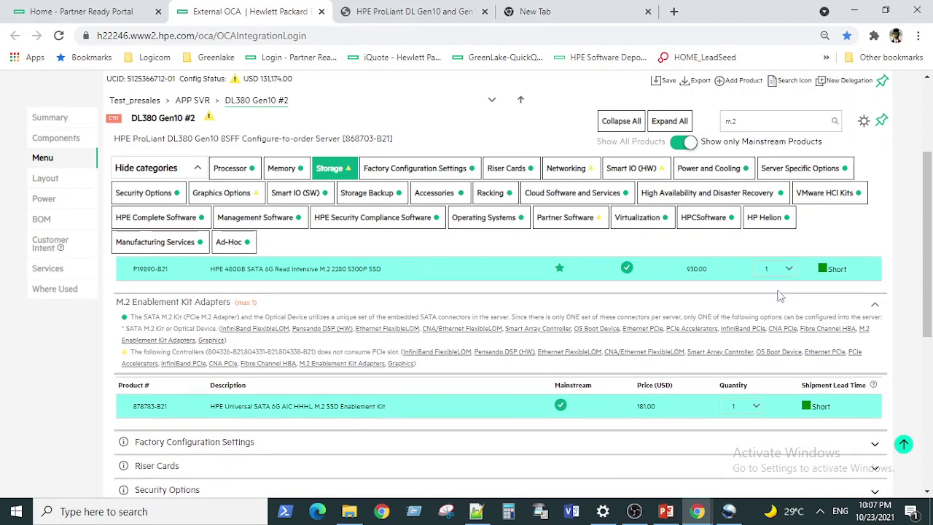
pyautogui.moveTo(929, 247); pyautogui.dragTo(927, 196)
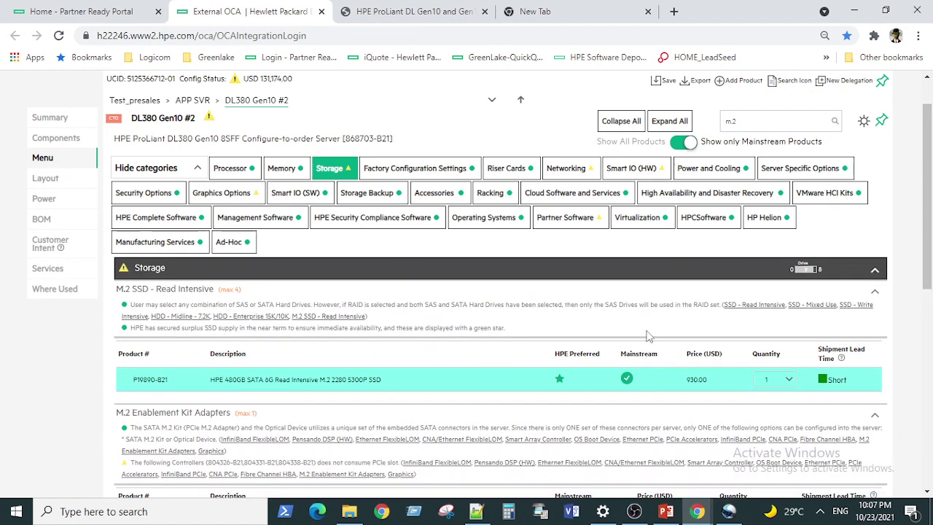
pyautogui.click(782, 388)
pyautogui.click(796, 421)
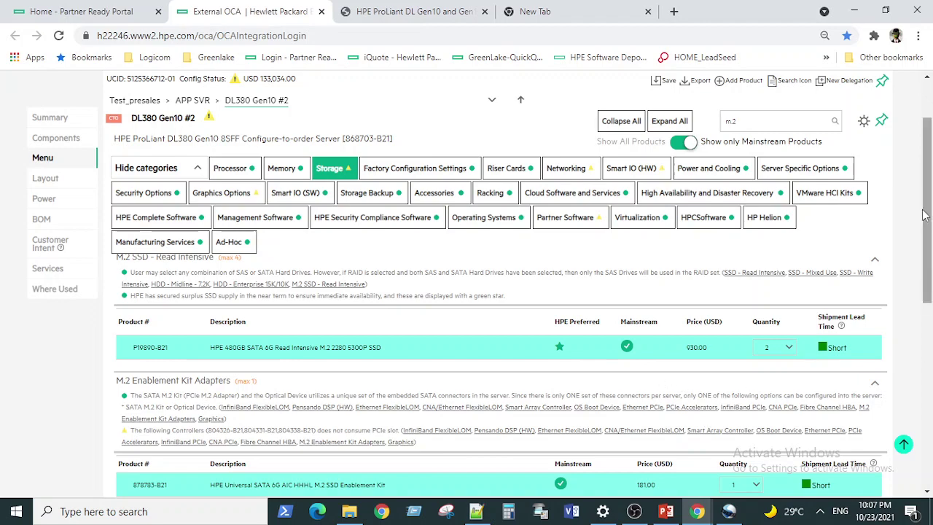
# Collapse all sections, hide the category list and clear the "m.2" filter to restore the full configuration menu
pyautogui.moveTo(927, 223); pyautogui.dragTo(929, 255)
pyautogui.scroll(3, 929, 255)
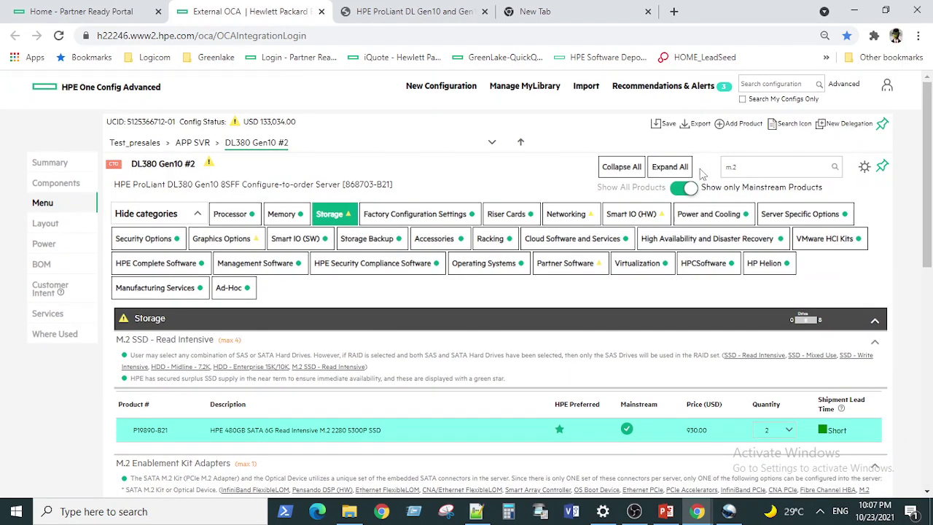
pyautogui.click(616, 170)
pyautogui.click(155, 217)
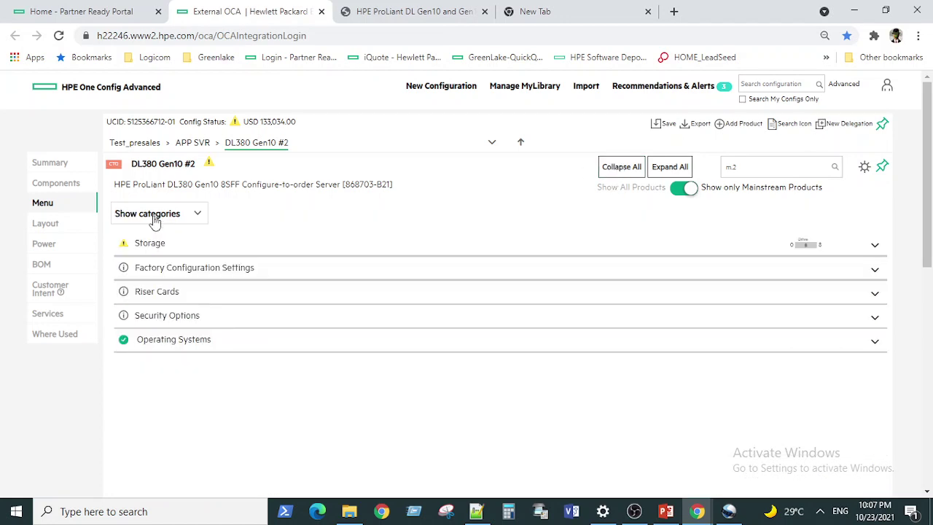
pyautogui.click(770, 167)
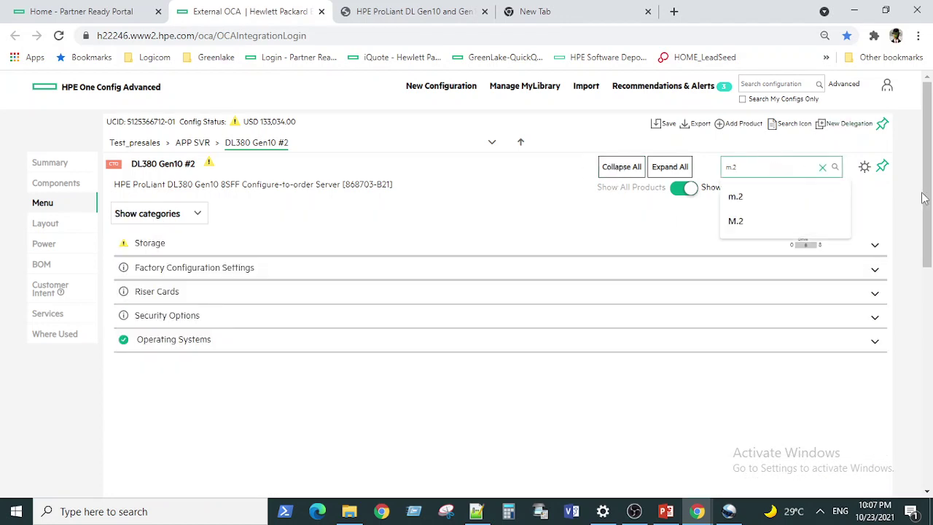
pyautogui.click(822, 167)
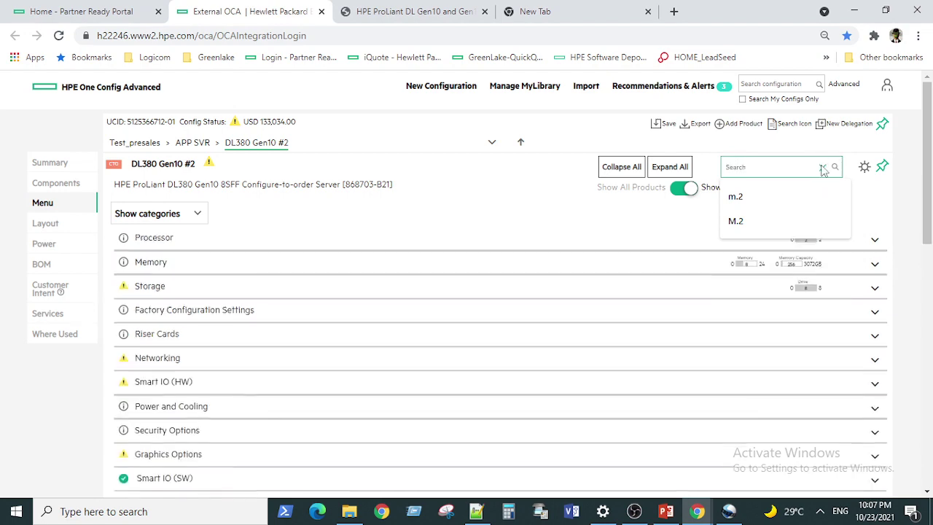
# Under Storage, set the quantity of the HPE 480GB SATA 6G Read Intensive SFF Multi Vendor SSD to 0
pyautogui.click(172, 285)
pyautogui.scroll(-5, 462, 285)
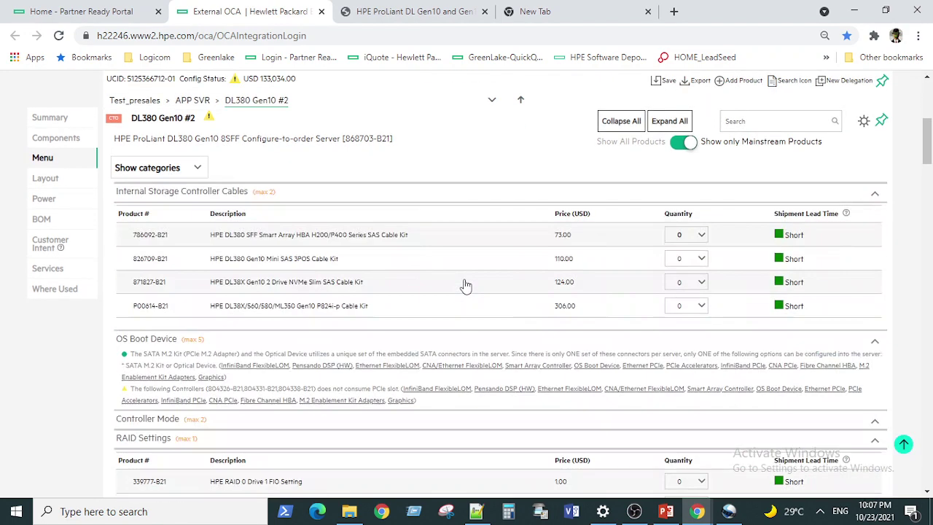
pyautogui.scroll(1, 472, 300)
pyautogui.scroll(-8, 472, 312)
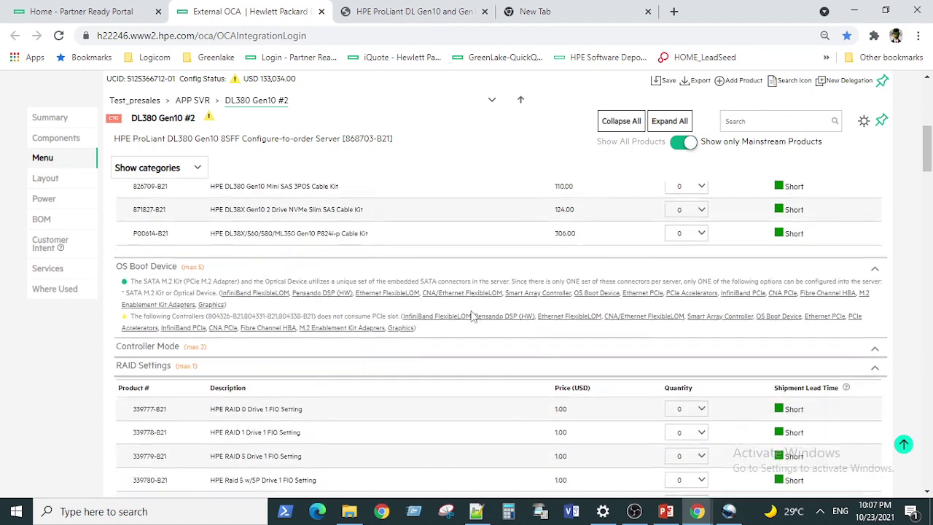
pyautogui.scroll(-3, 471, 317)
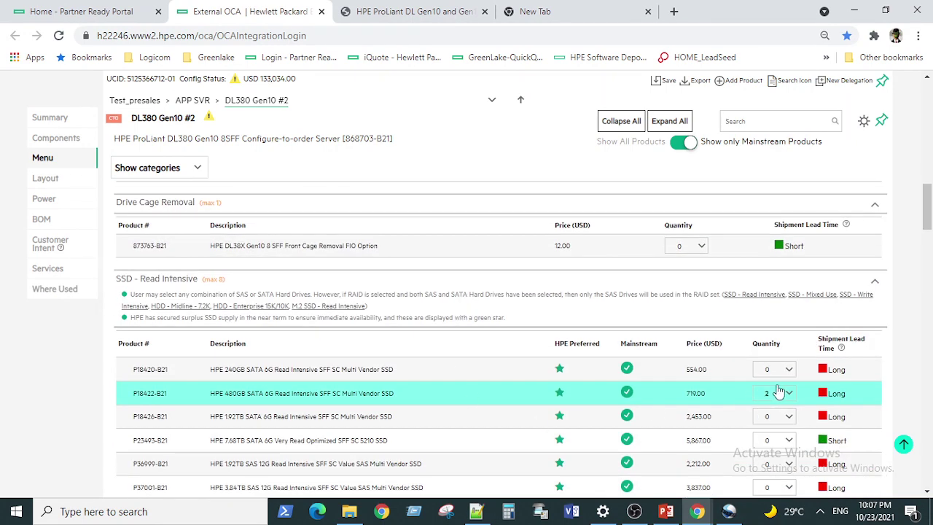
pyautogui.click(778, 396)
pyautogui.click(777, 430)
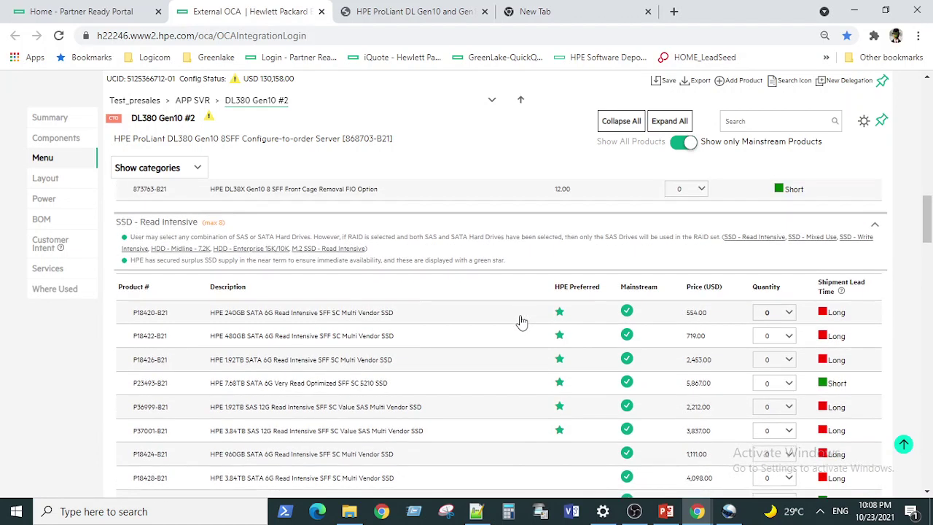
# Review the remaining Storage options, including the M.2 SSD and M.2 Enablement Kit Adapters selections
pyautogui.scroll(-3, 514, 324)
pyautogui.scroll(-3, 511, 328)
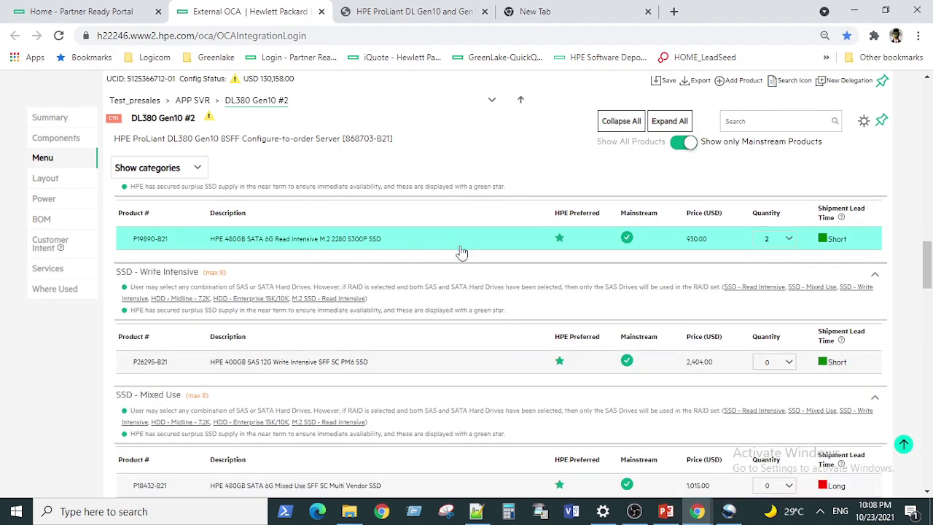
pyautogui.scroll(-5, 474, 312)
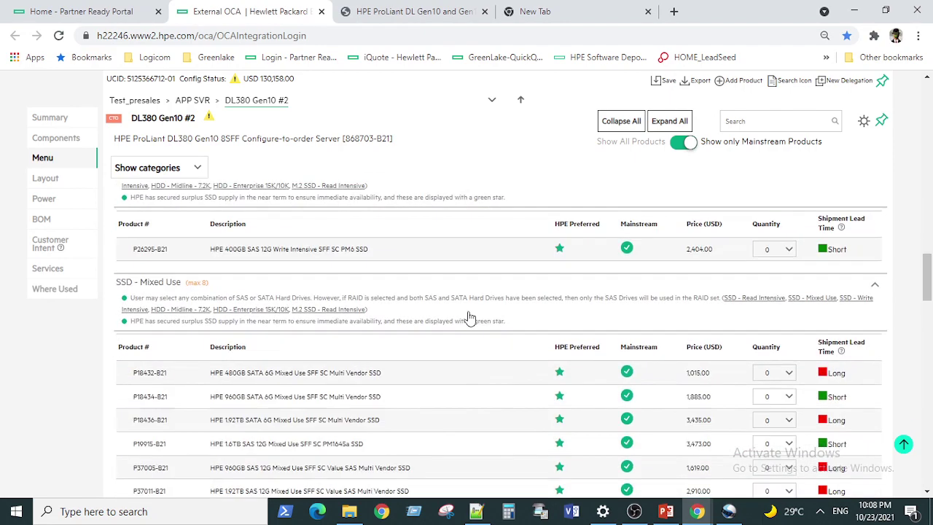
pyautogui.scroll(-8, 470, 315)
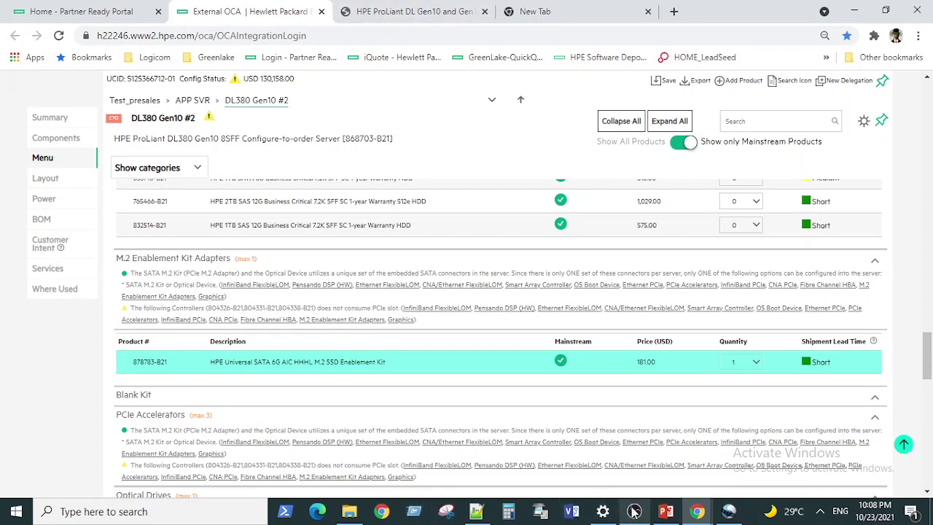
# View the Crucial P2 M.2 SSD listing on Amazon again and minimize its window to return to the configuration
pyautogui.moveTo(697, 511)
pyautogui.click(868, 448)
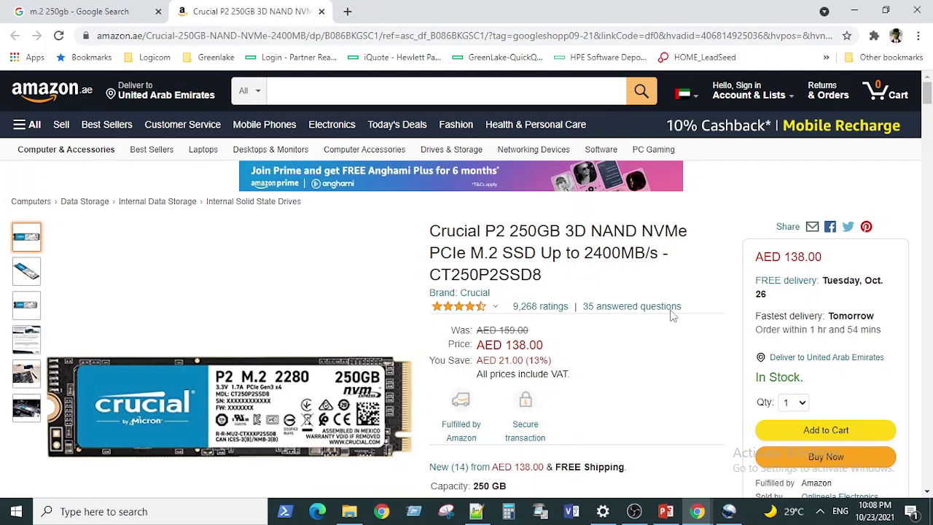
pyautogui.click(851, 9)
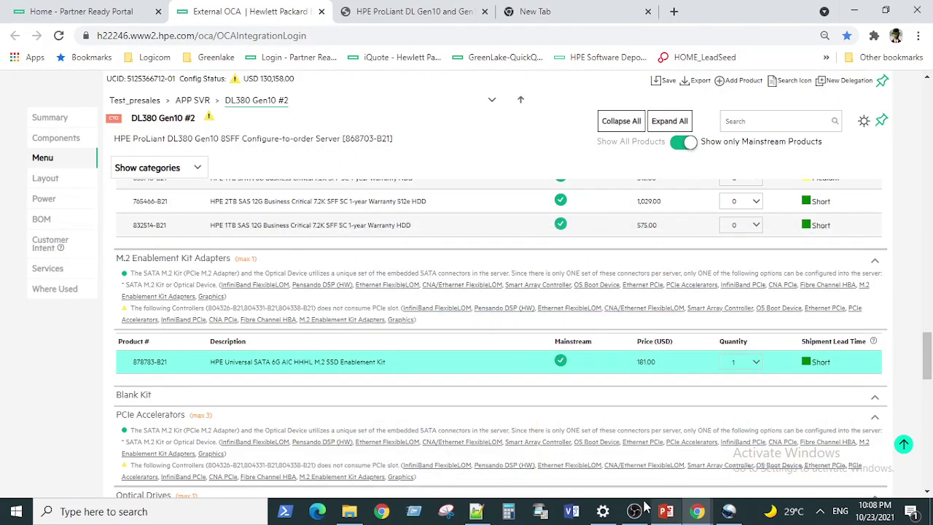
# Check the other open browser windows and switch to the one with the "technique" Google search
pyautogui.moveTo(697, 513)
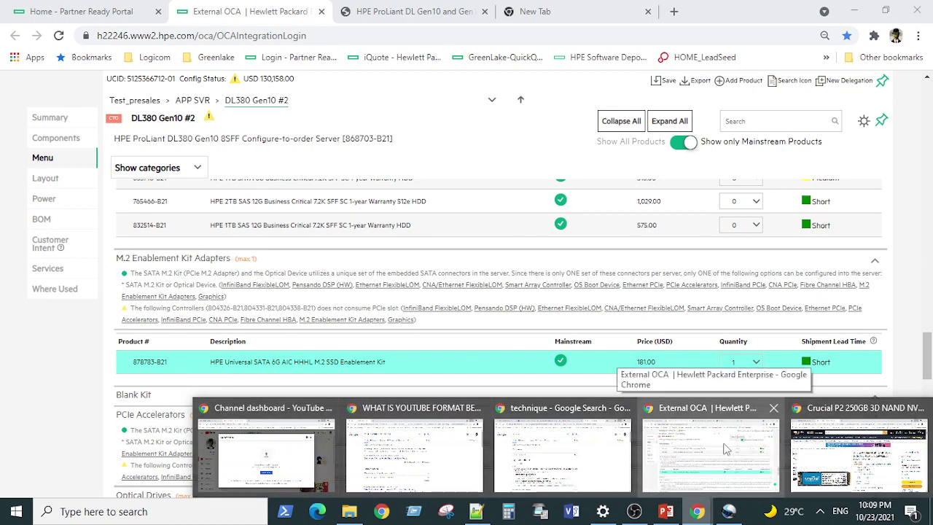
pyautogui.click(697, 513)
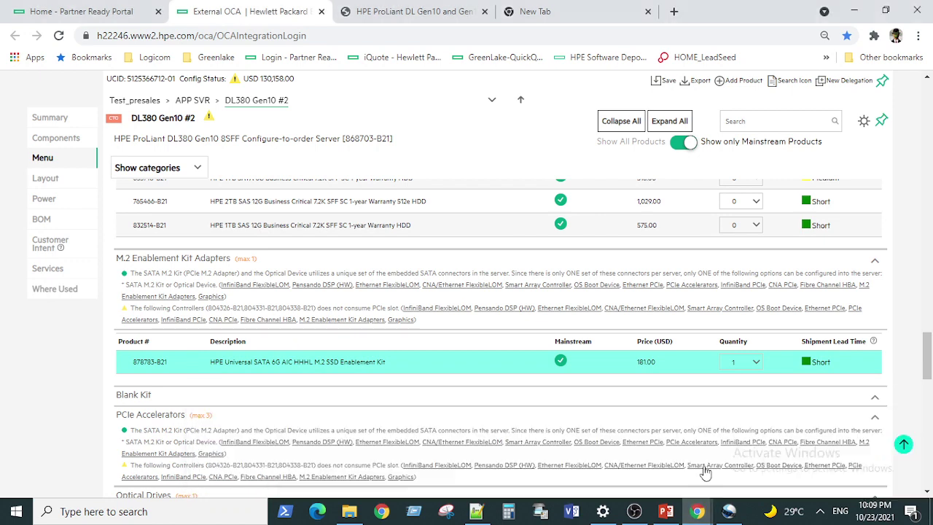
pyautogui.moveTo(700, 515)
pyautogui.click(593, 474)
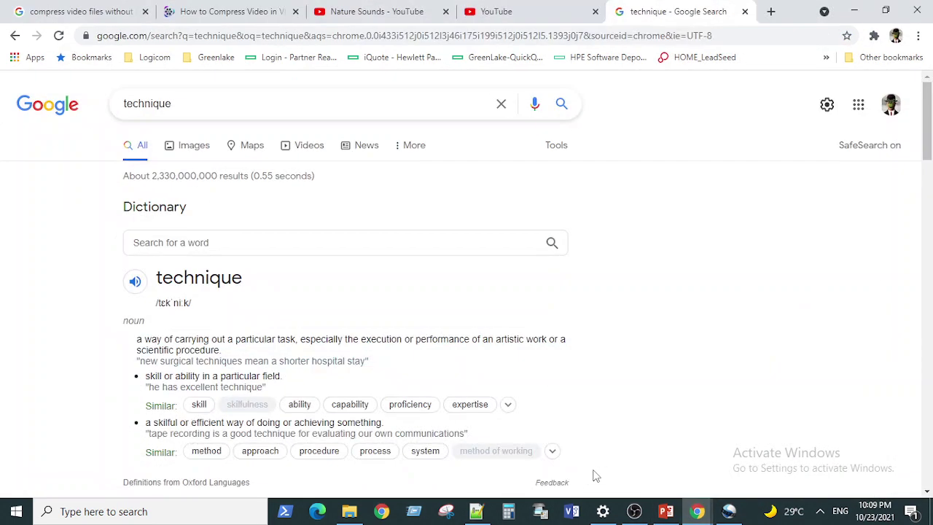
# Close the browser window with the "technique" Google search and bring the External OCA configuration window to the front
pyautogui.click(917, 10)
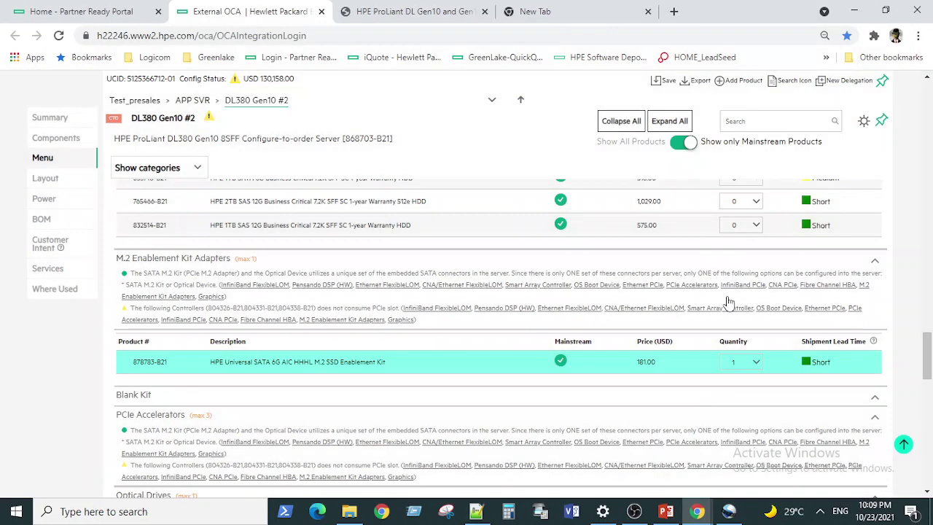
pyautogui.moveTo(702, 515)
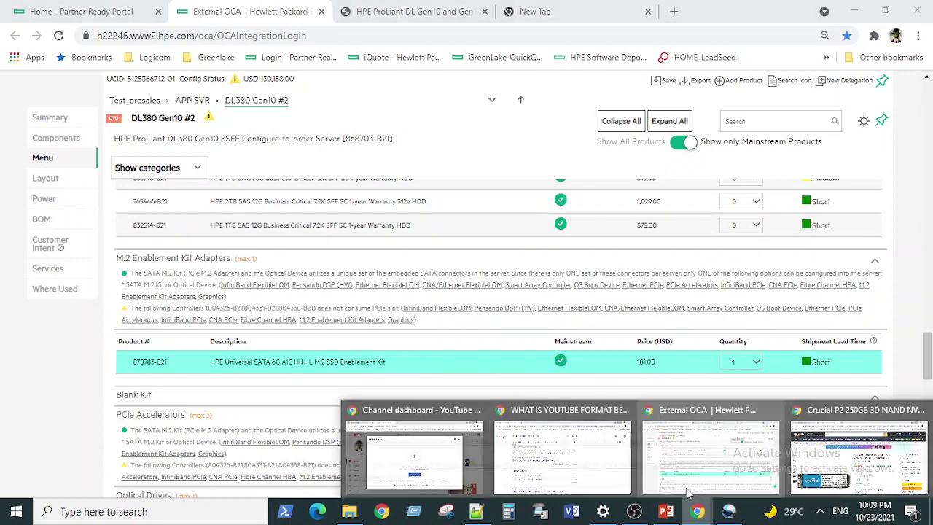
pyautogui.click(539, 466)
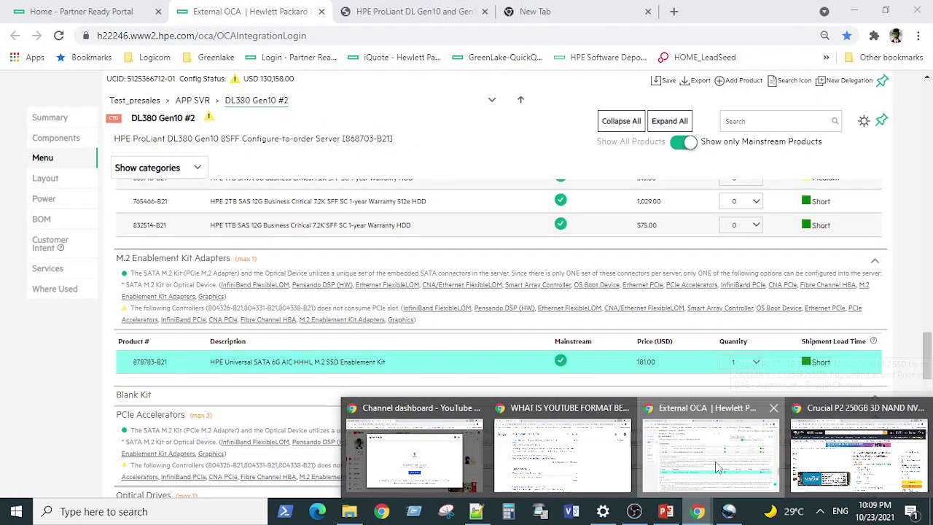
pyautogui.click(710, 453)
# Examine the DL38X Gen10 primary, secondary and tertiary riser layout in the Riser Guide, and return to the Test_presales components overview in the configuration
pyautogui.click(431, 10)
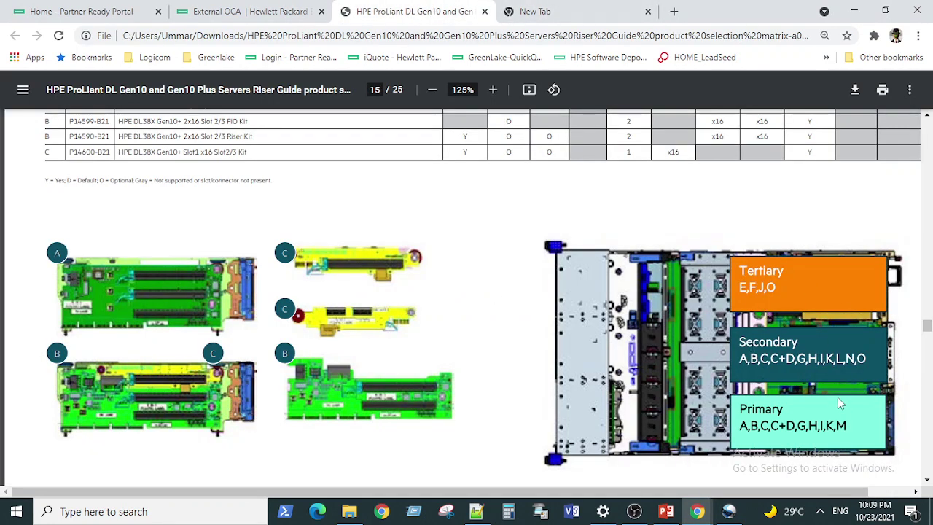
pyautogui.scroll(10, 706, 417)
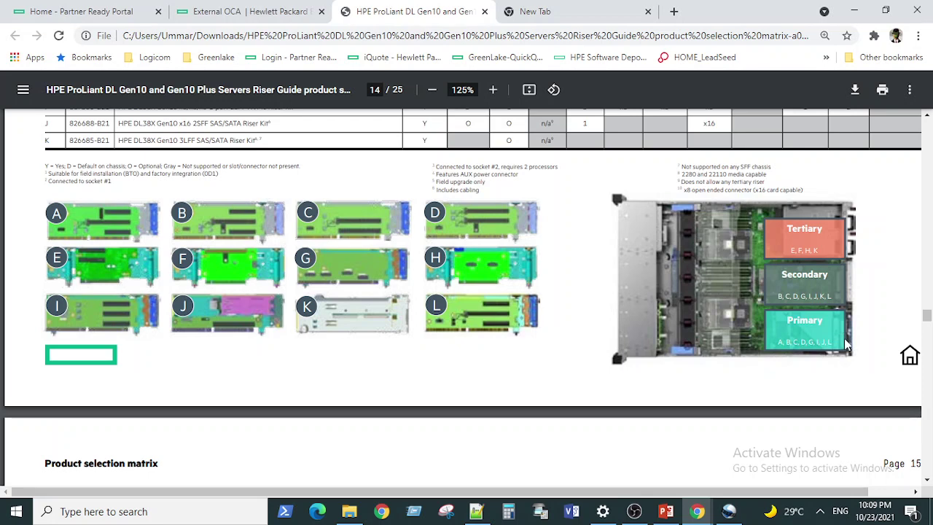
pyautogui.click(234, 11)
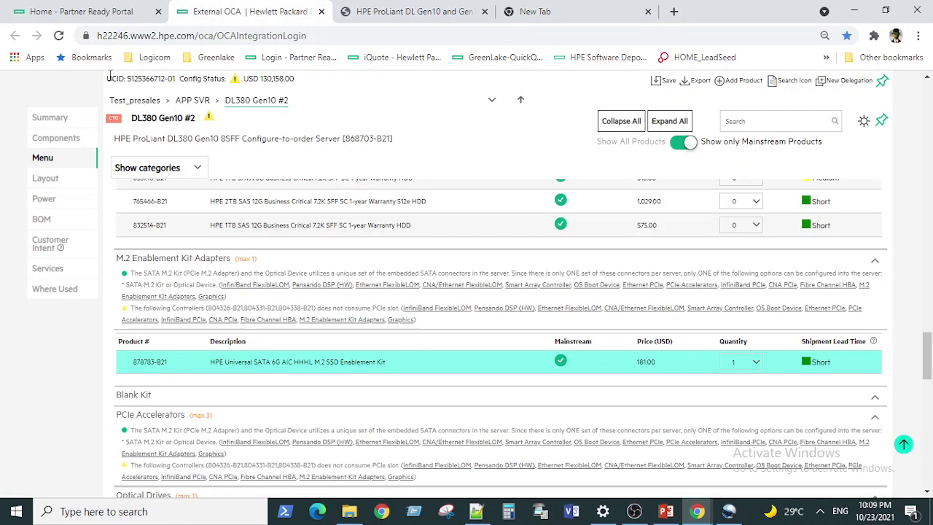
pyautogui.click(128, 100)
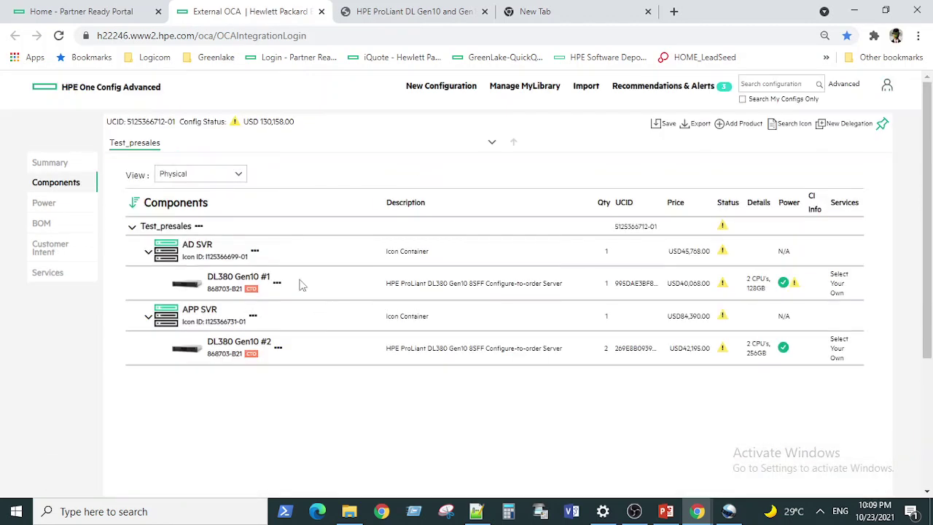